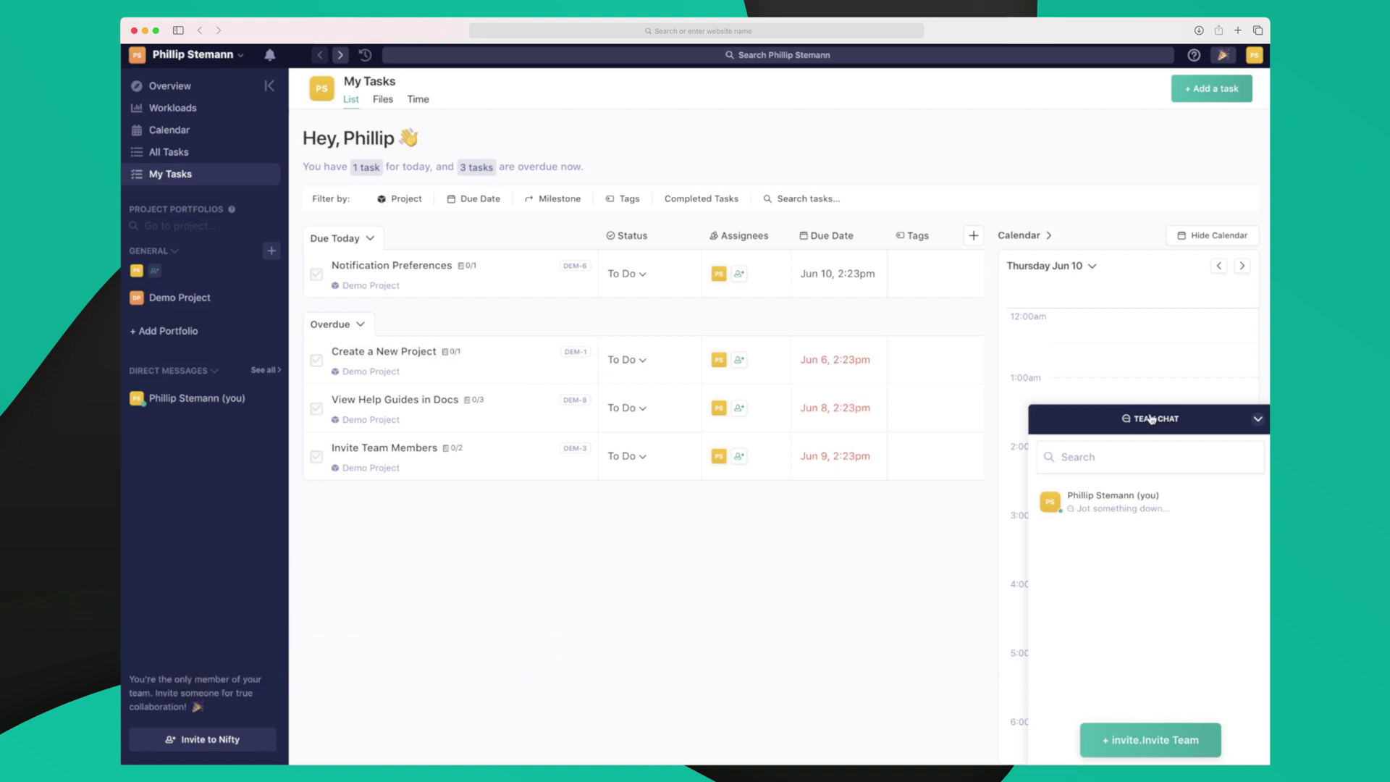
Step: Send 'Hi' in your own direct-message chat, then close both chat panels
left_click(1126, 508)
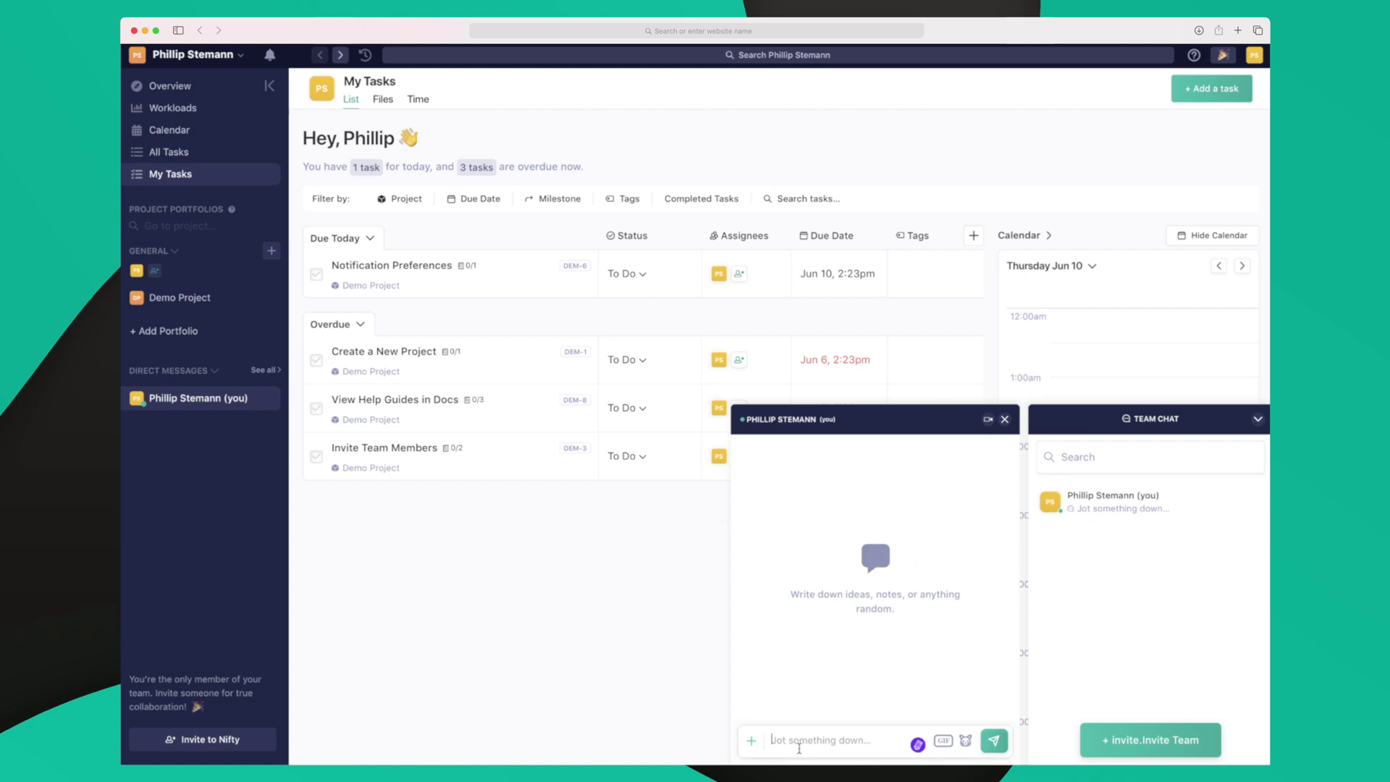
type("Hi")
key("Return")
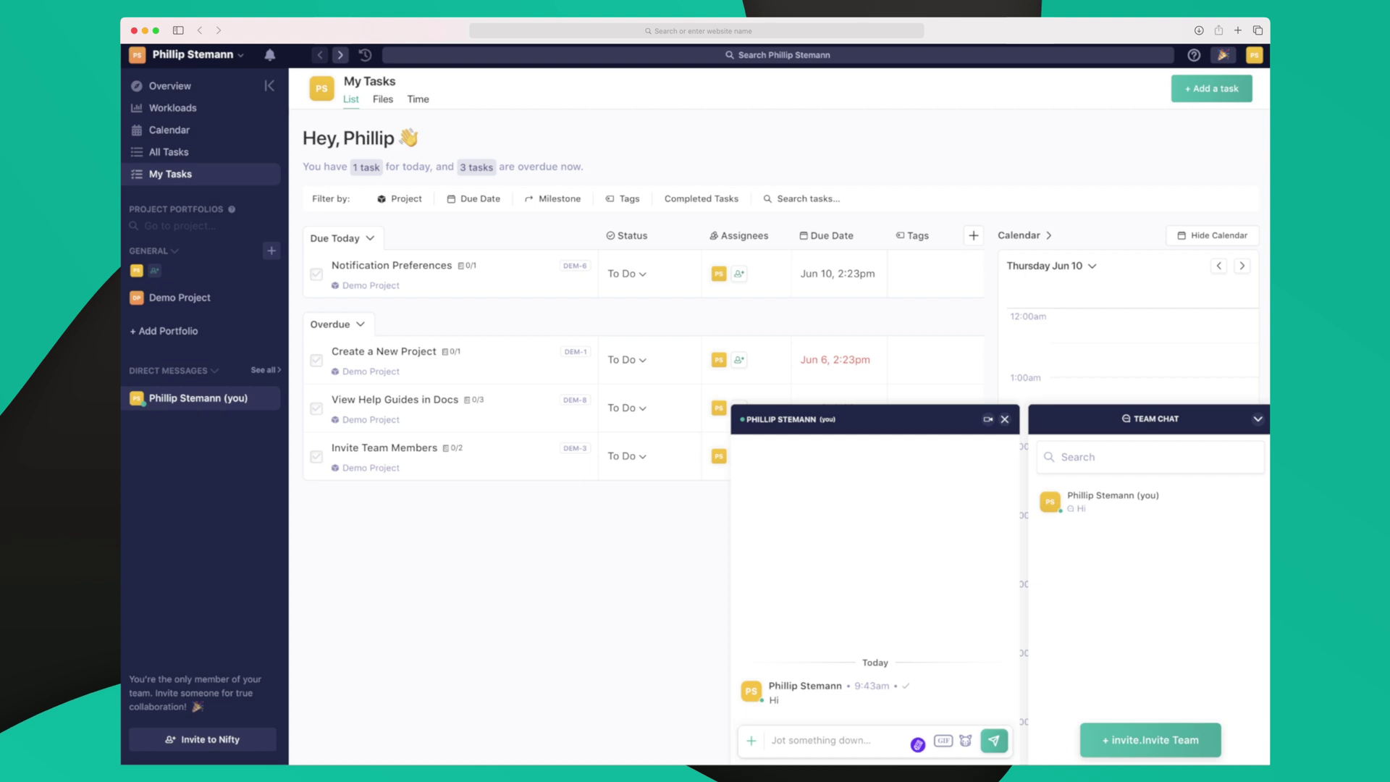
left_click(1005, 419)
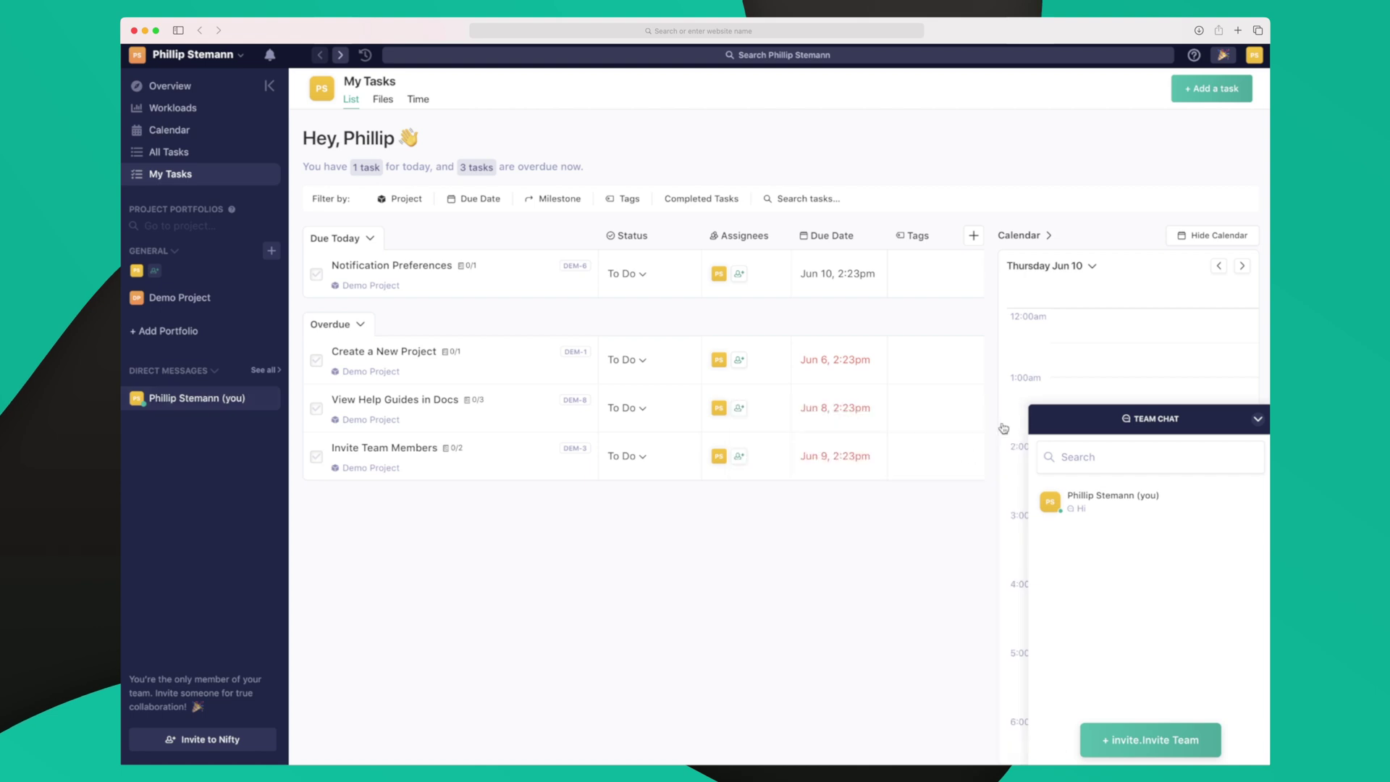
left_click(1257, 418)
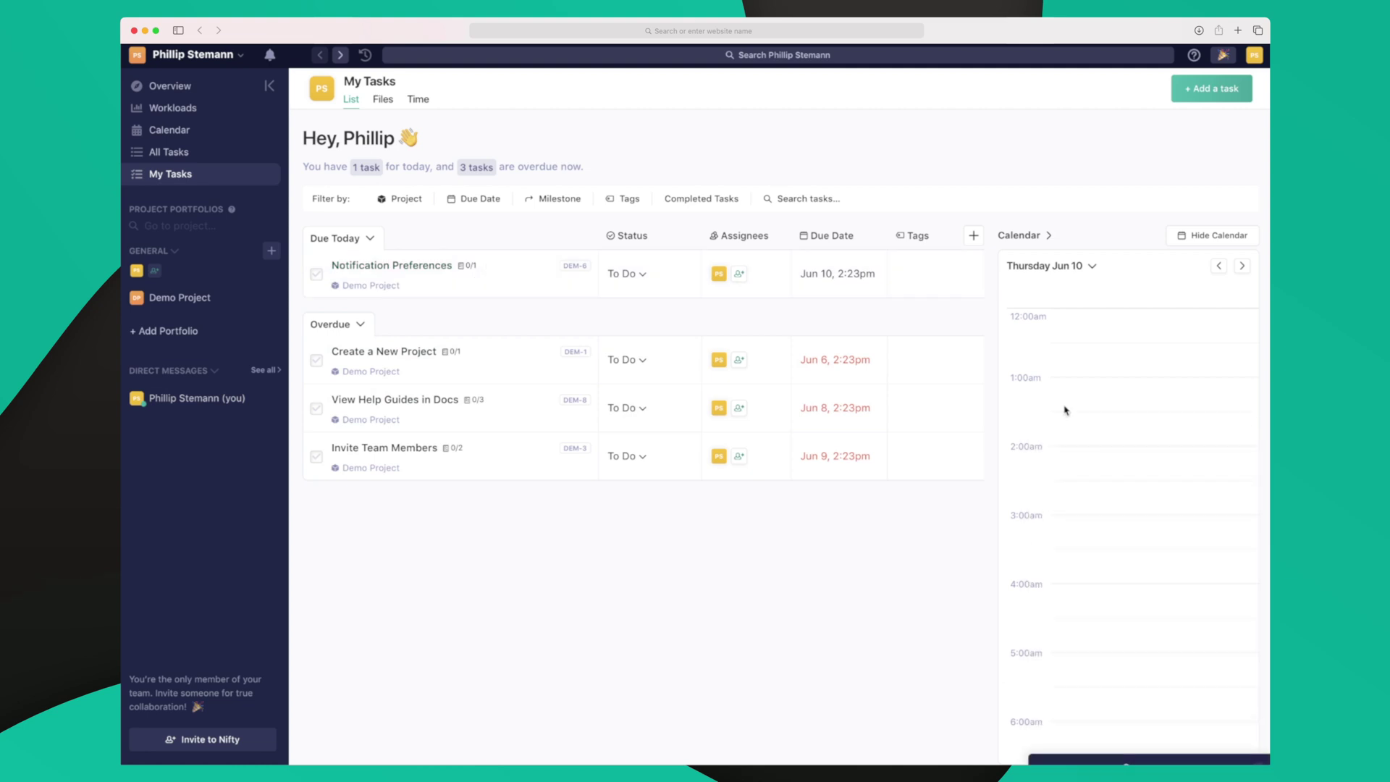
Step: Open the Notification Preferences task, toggle all actions, and browse its Files & Docs and Custom Fields sections
left_click(416, 268)
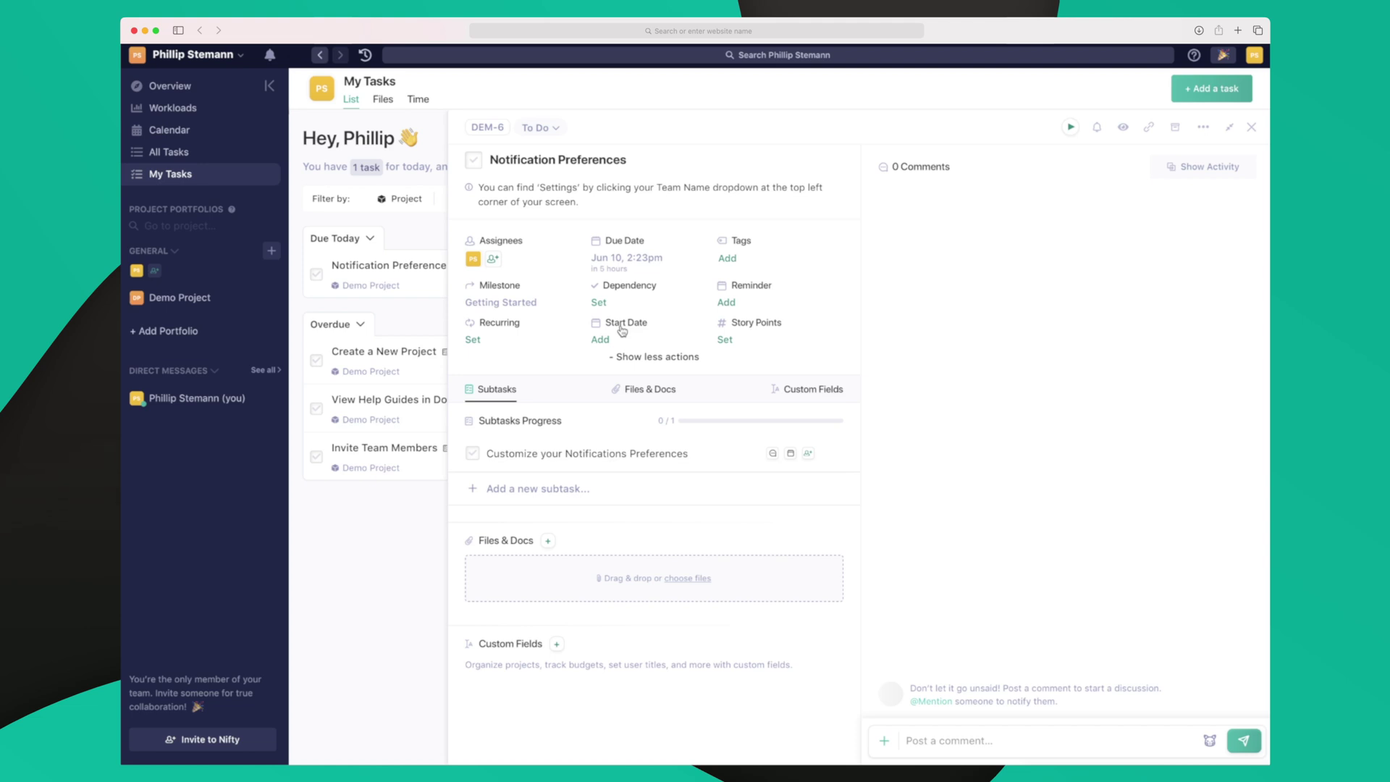
left_click(666, 357)
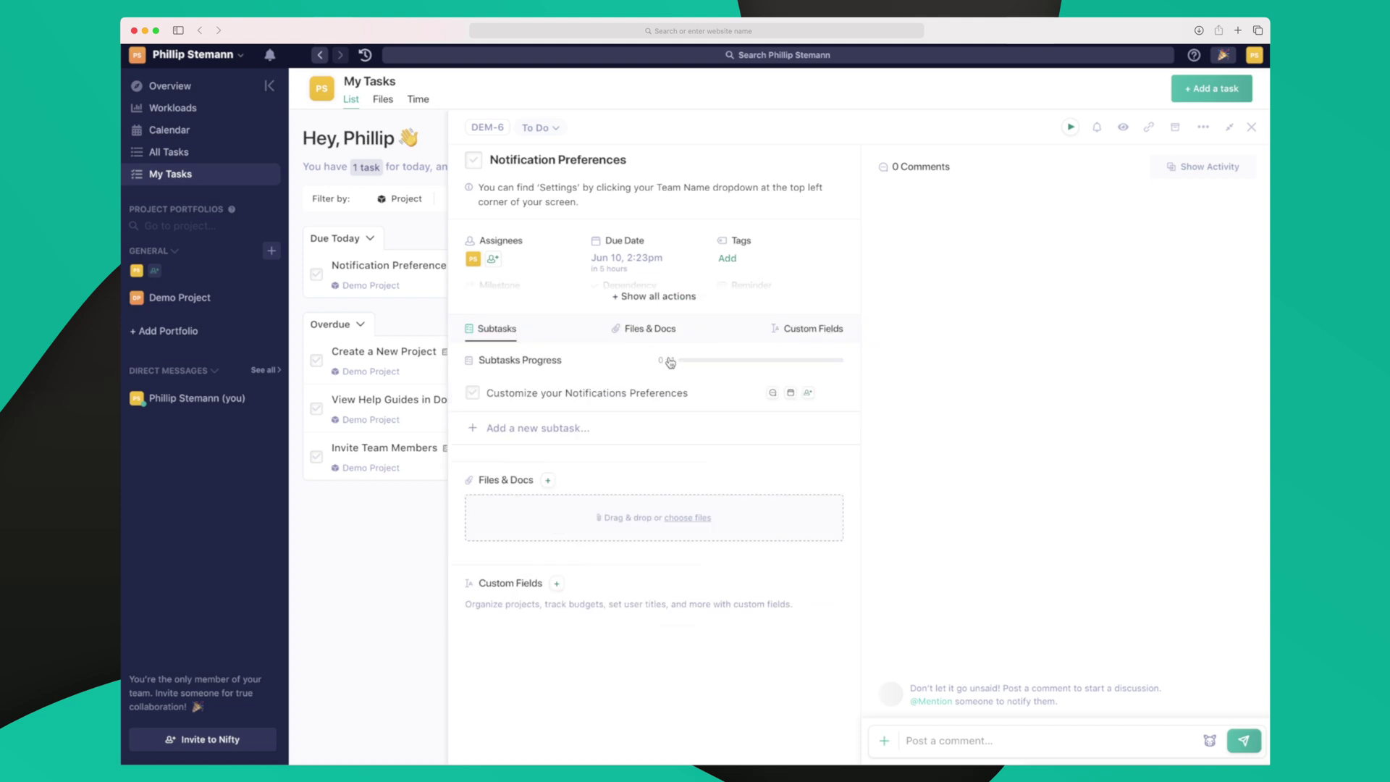
left_click(669, 294)
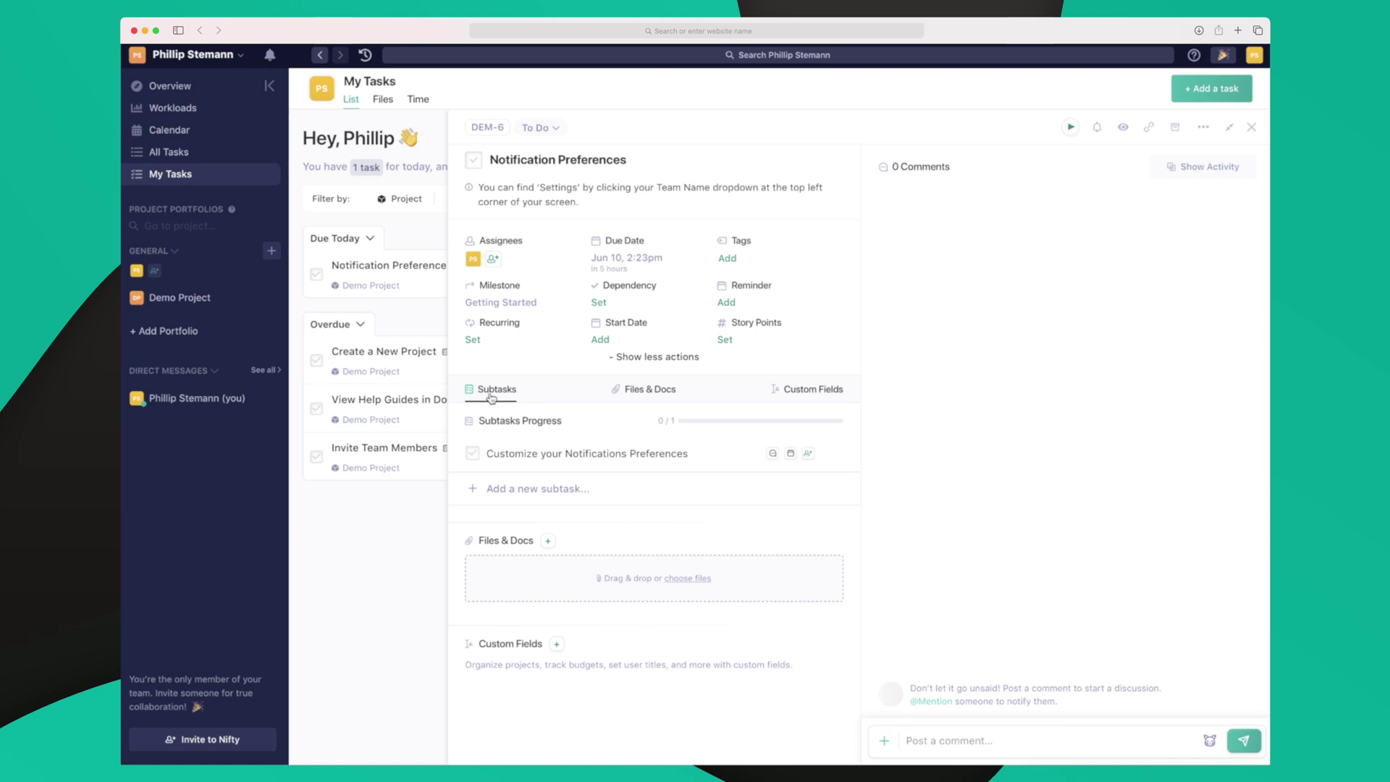
left_click(637, 386)
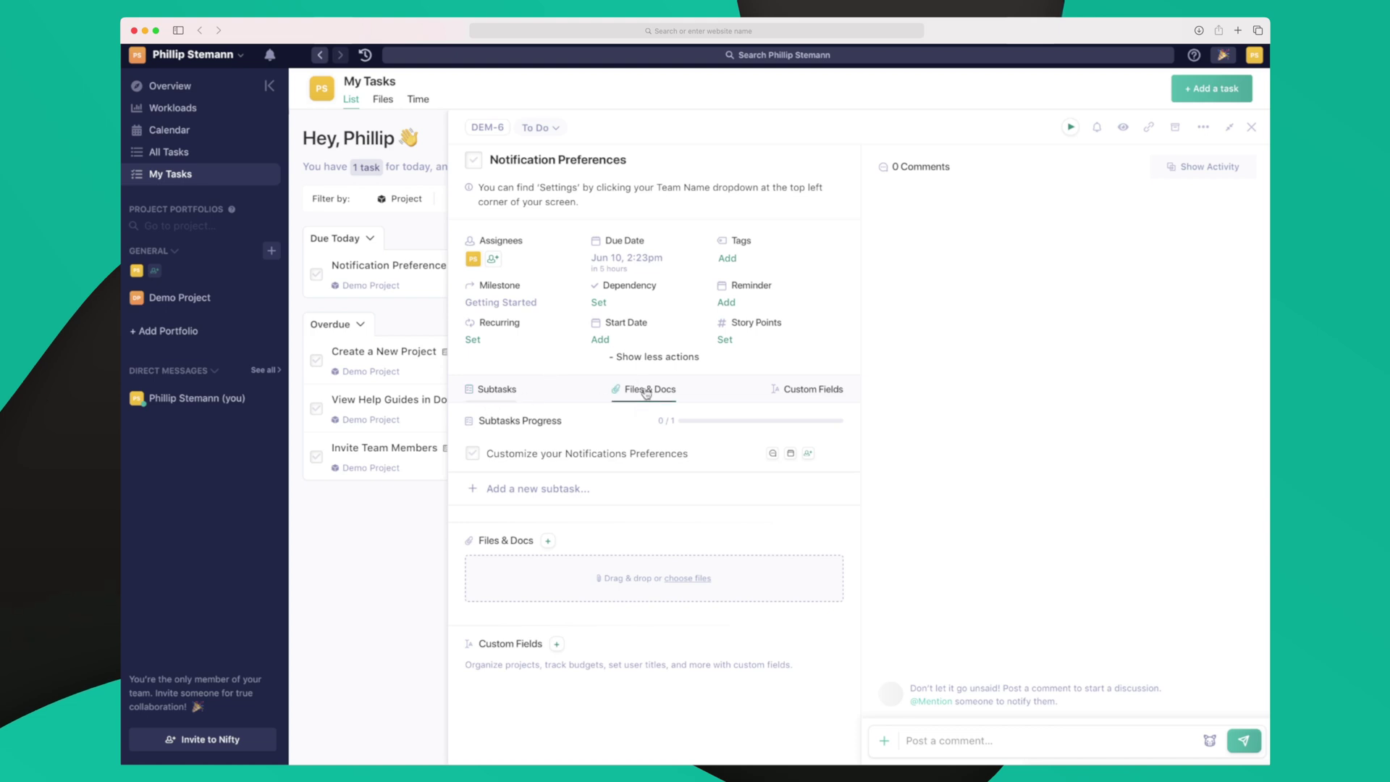
left_click(824, 392)
left_click(811, 457)
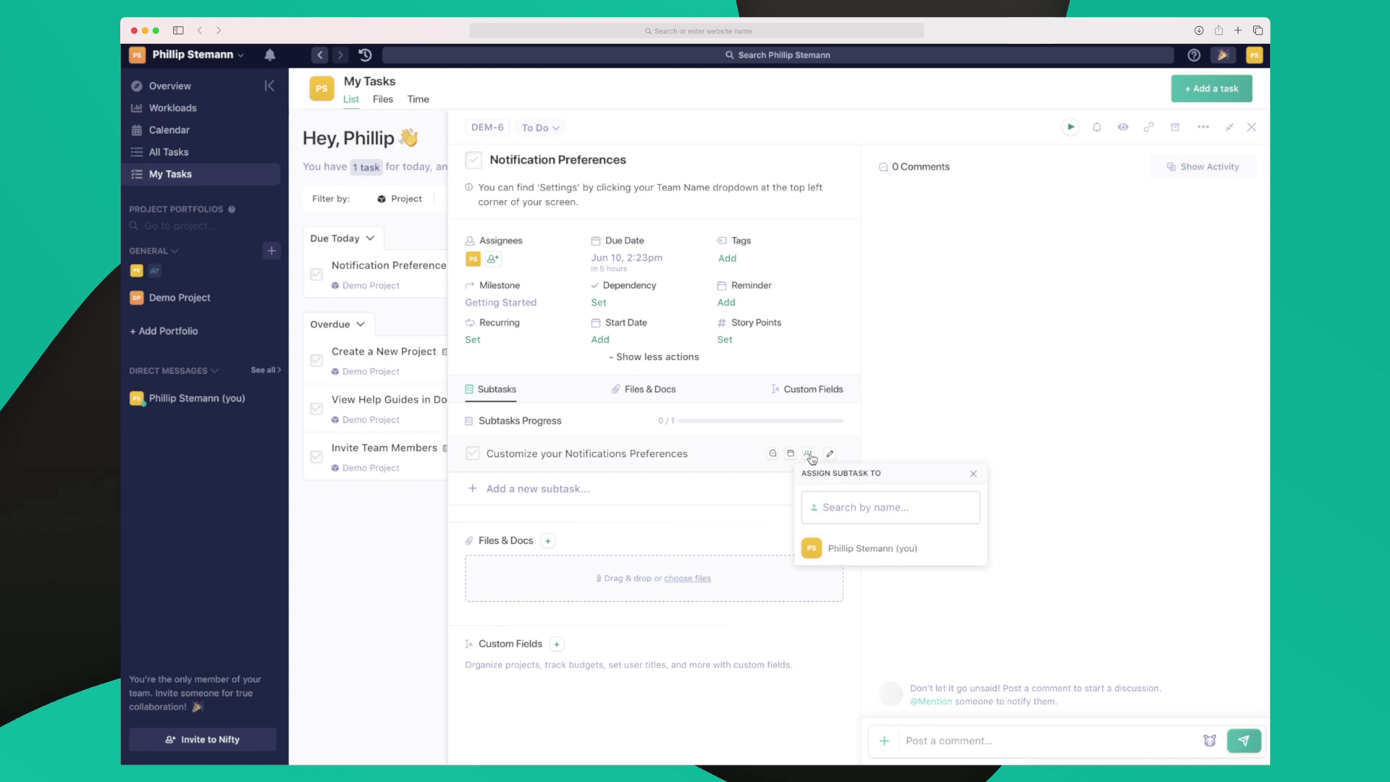
Step: Set the Customize your Notifications Preferences subtask's due date to Jun 18
left_click(792, 476)
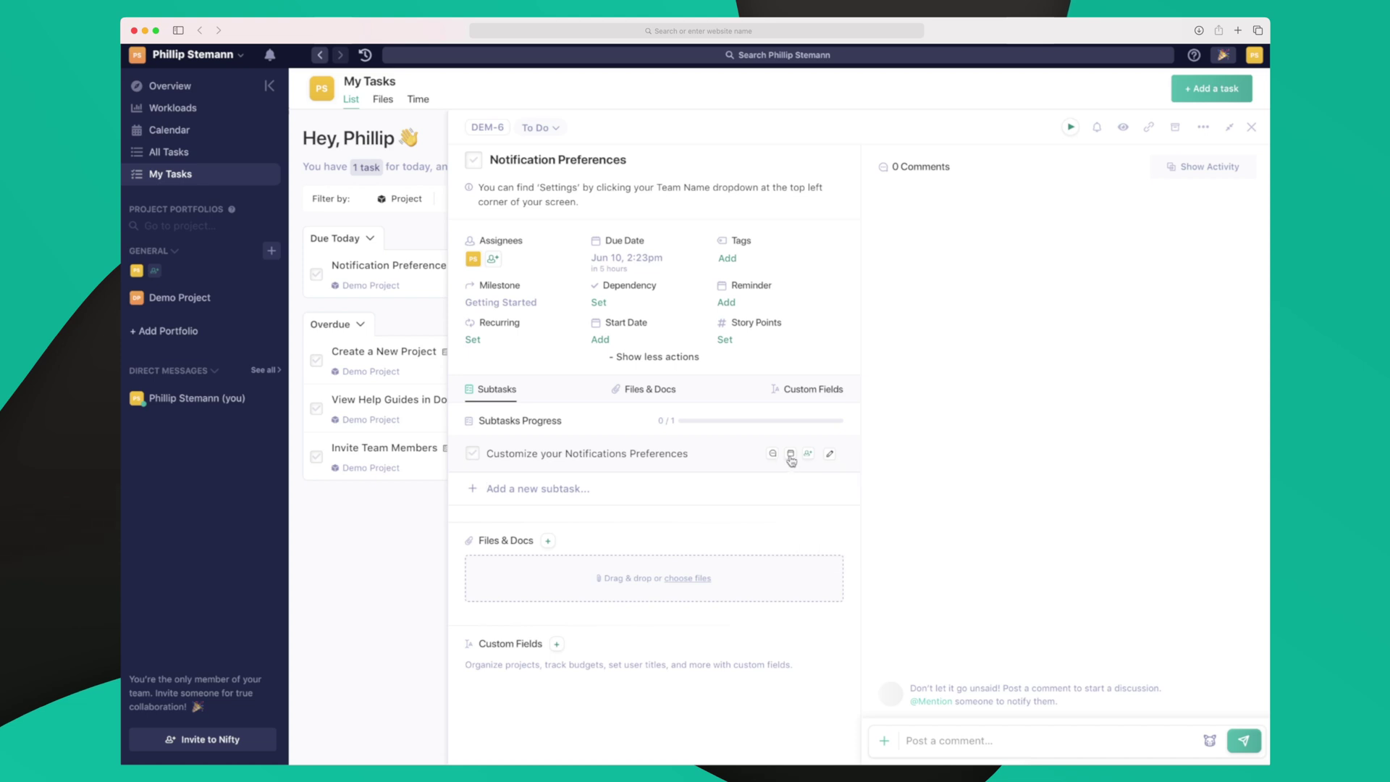
left_click(791, 453)
left_click(662, 595)
left_click(753, 689)
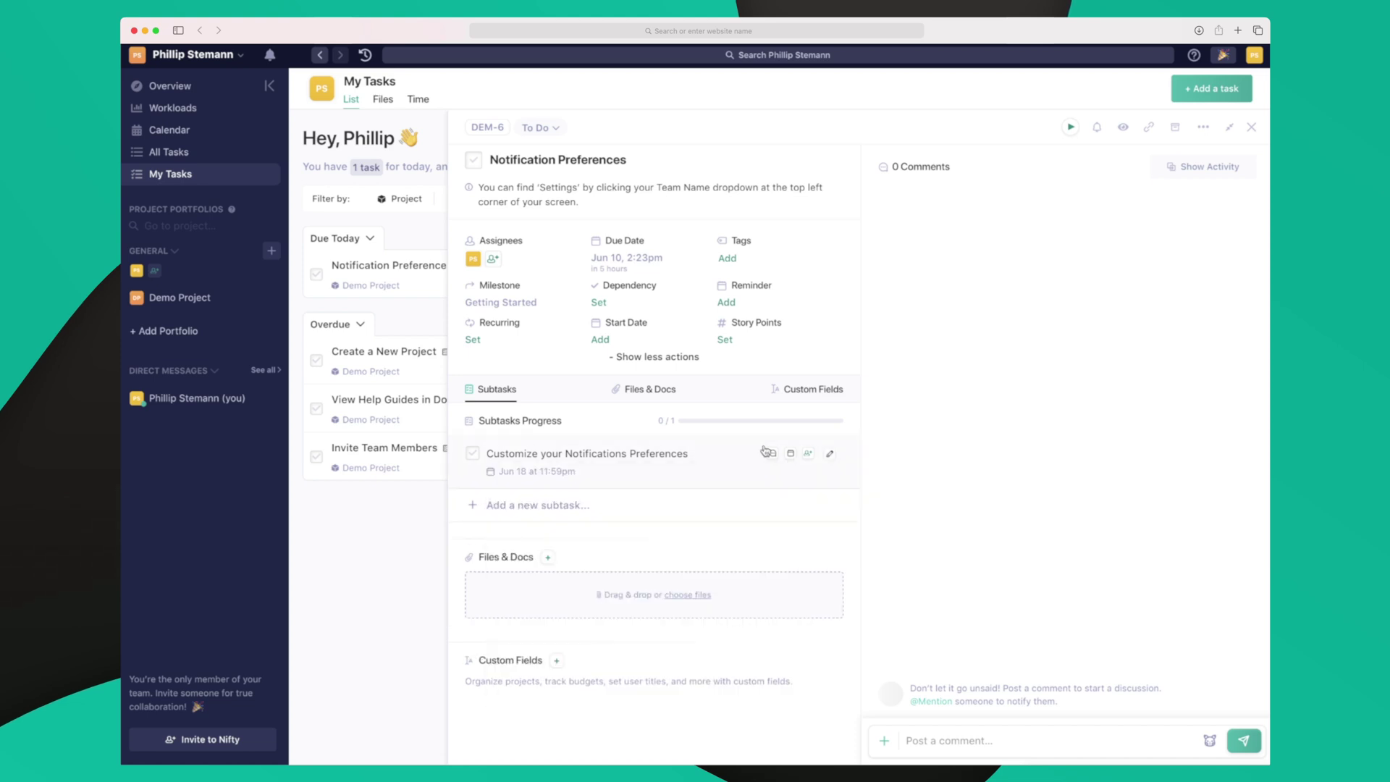
Step: Post the comment 'Subtask comment' on the subtask and return to the parent task
left_click(773, 456)
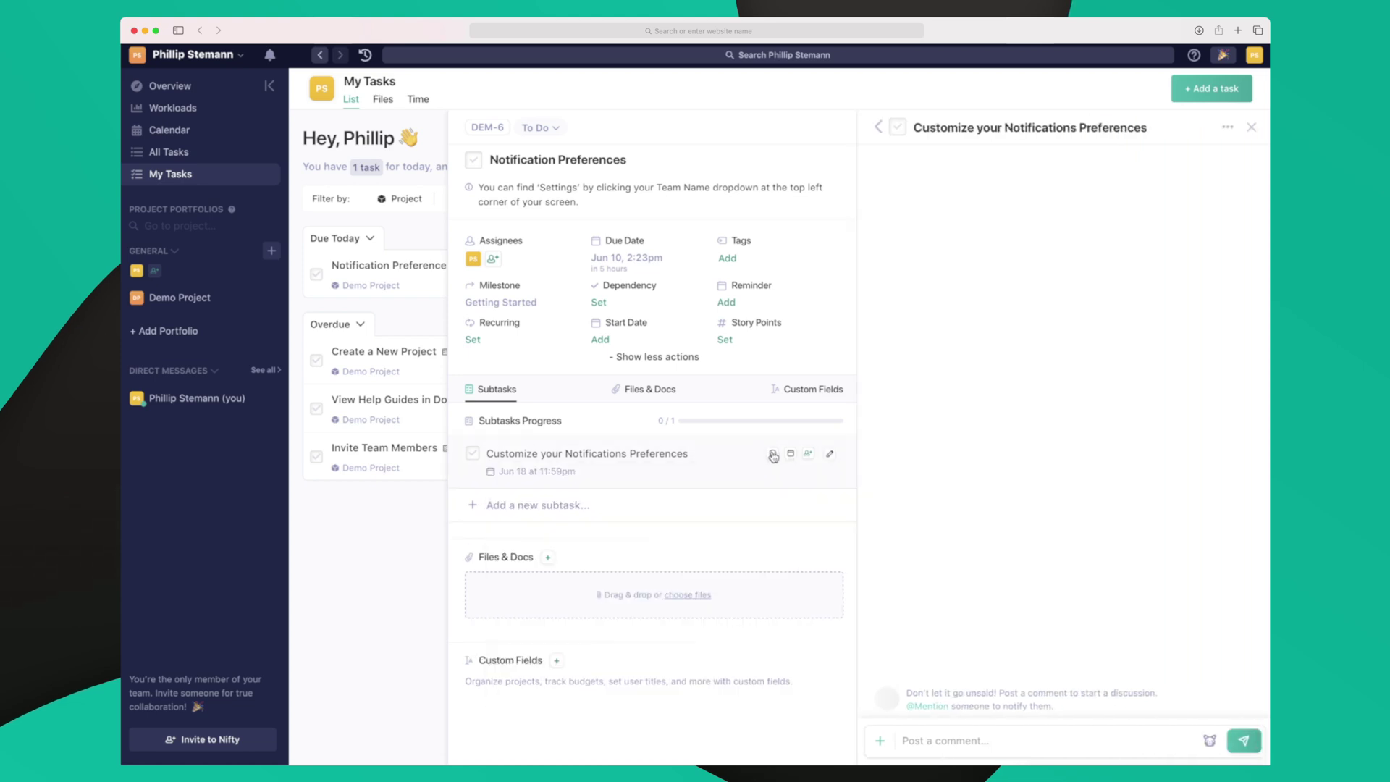
left_click(988, 740)
type("Subtask comment")
key("Return")
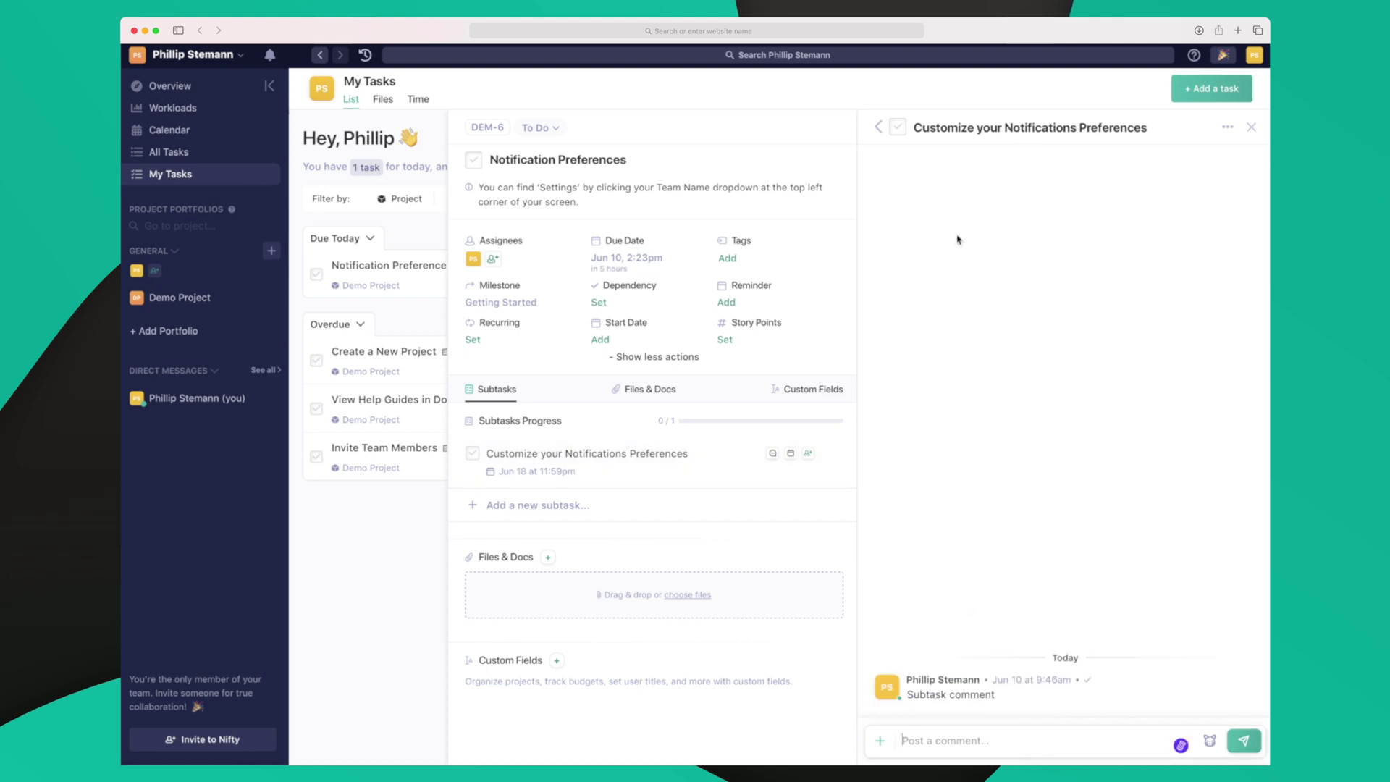
left_click(882, 127)
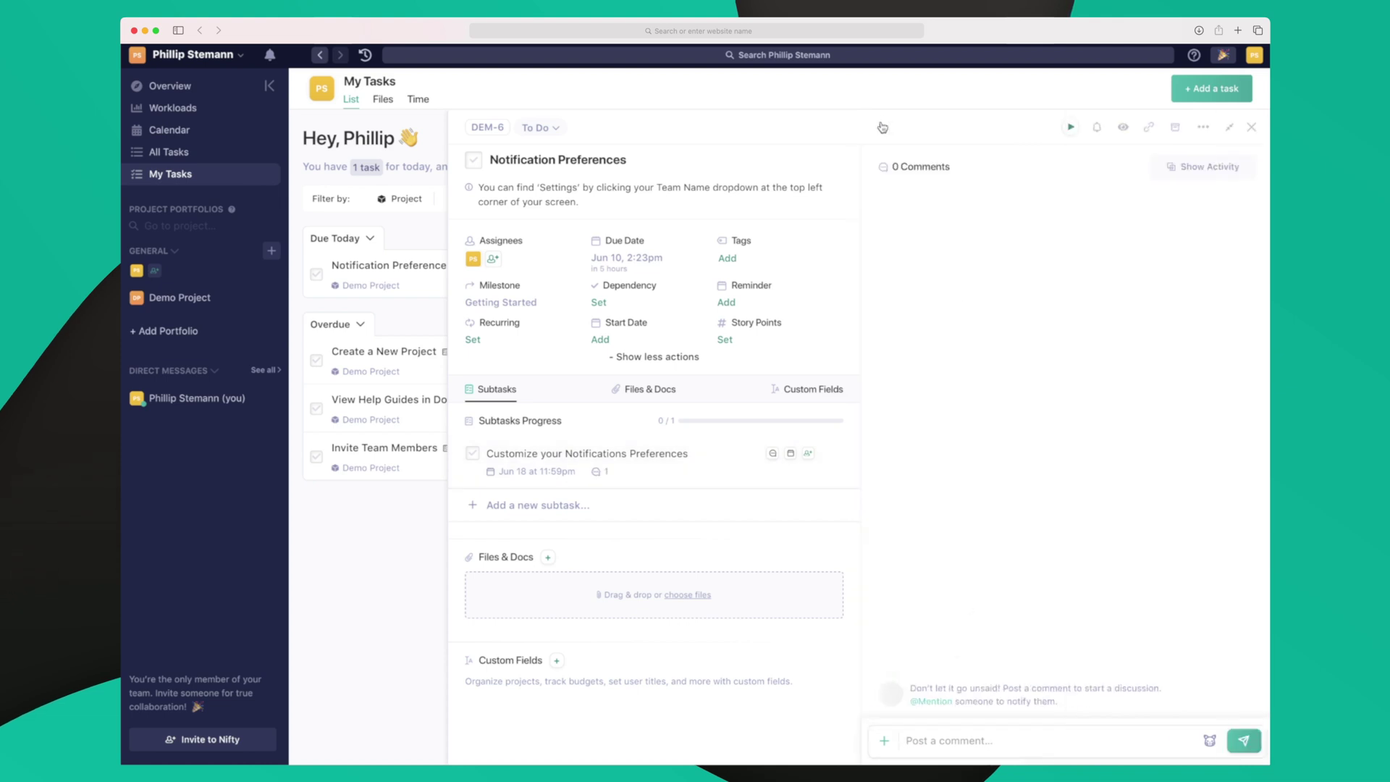
Step: Add a second subtask named New subtask, then glance through the Files & Docs and Custom Fields sections
left_click(533, 506)
key("Return")
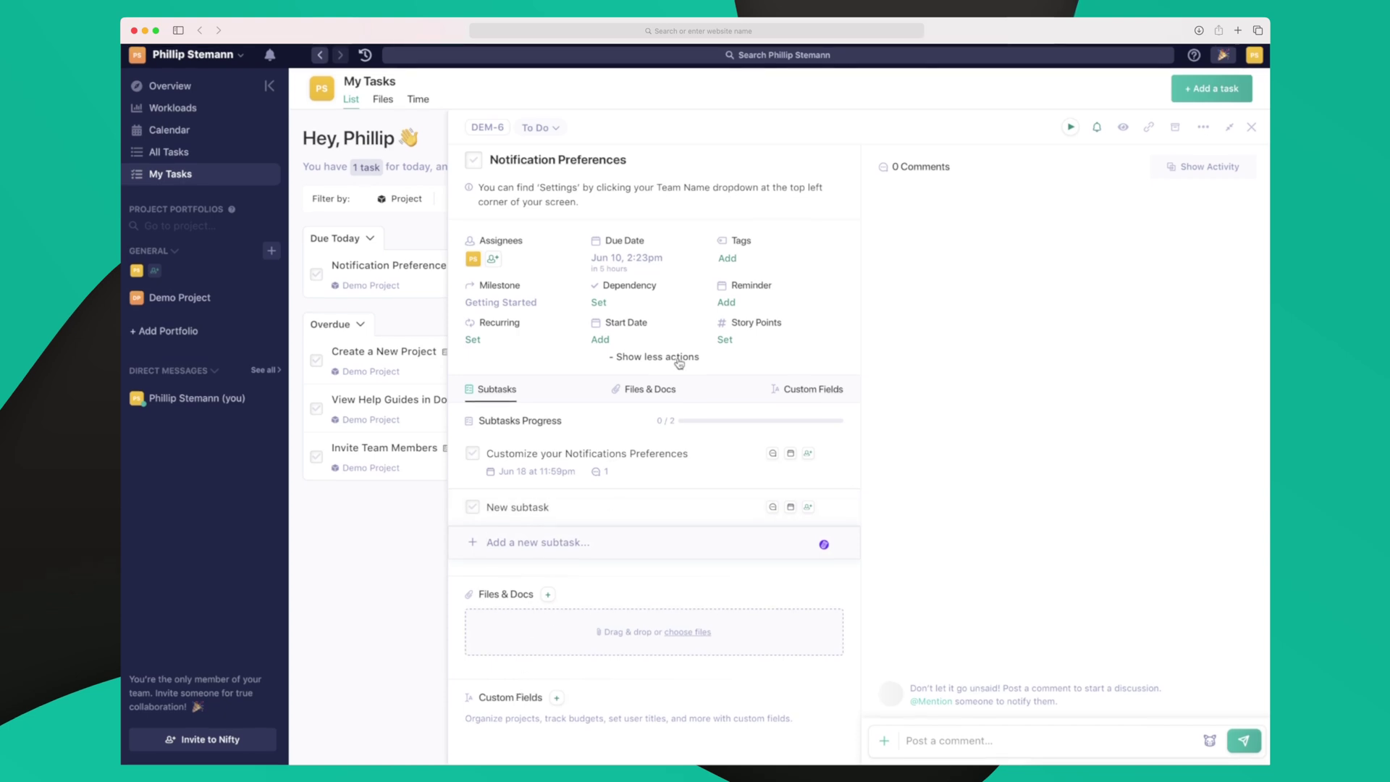
left_click(651, 389)
left_click(800, 389)
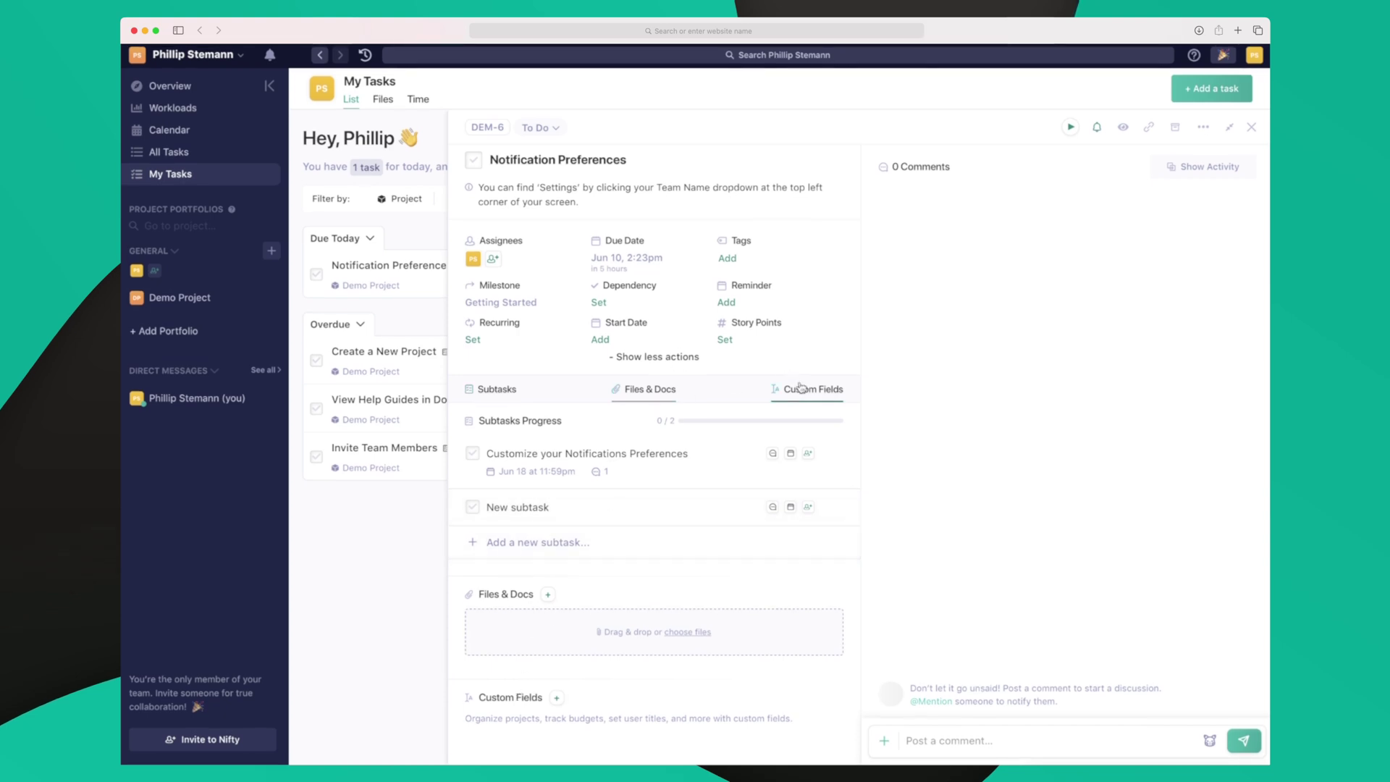
left_click(638, 390)
left_click(500, 394)
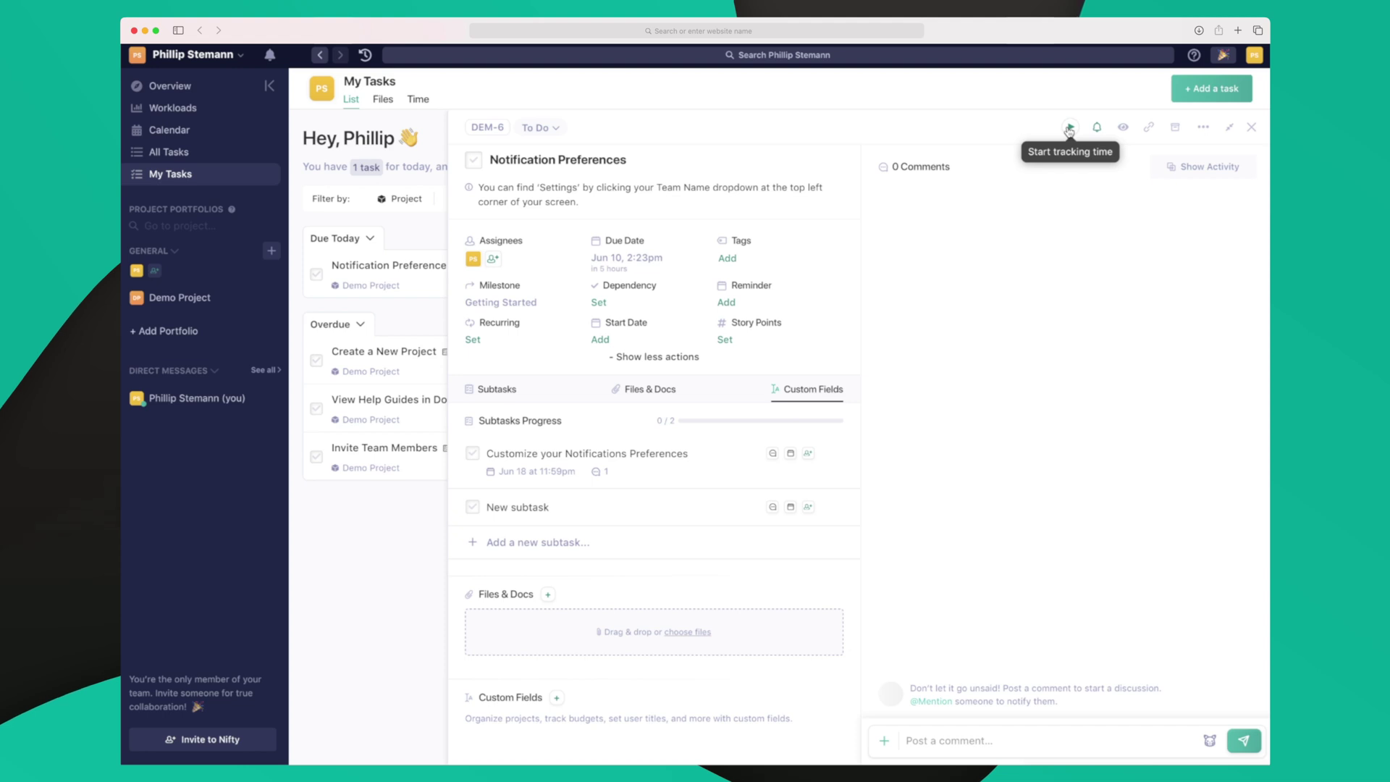
Step: Start the timer on Notification Preferences, view its activity history, and close the task panel
left_click(1069, 129)
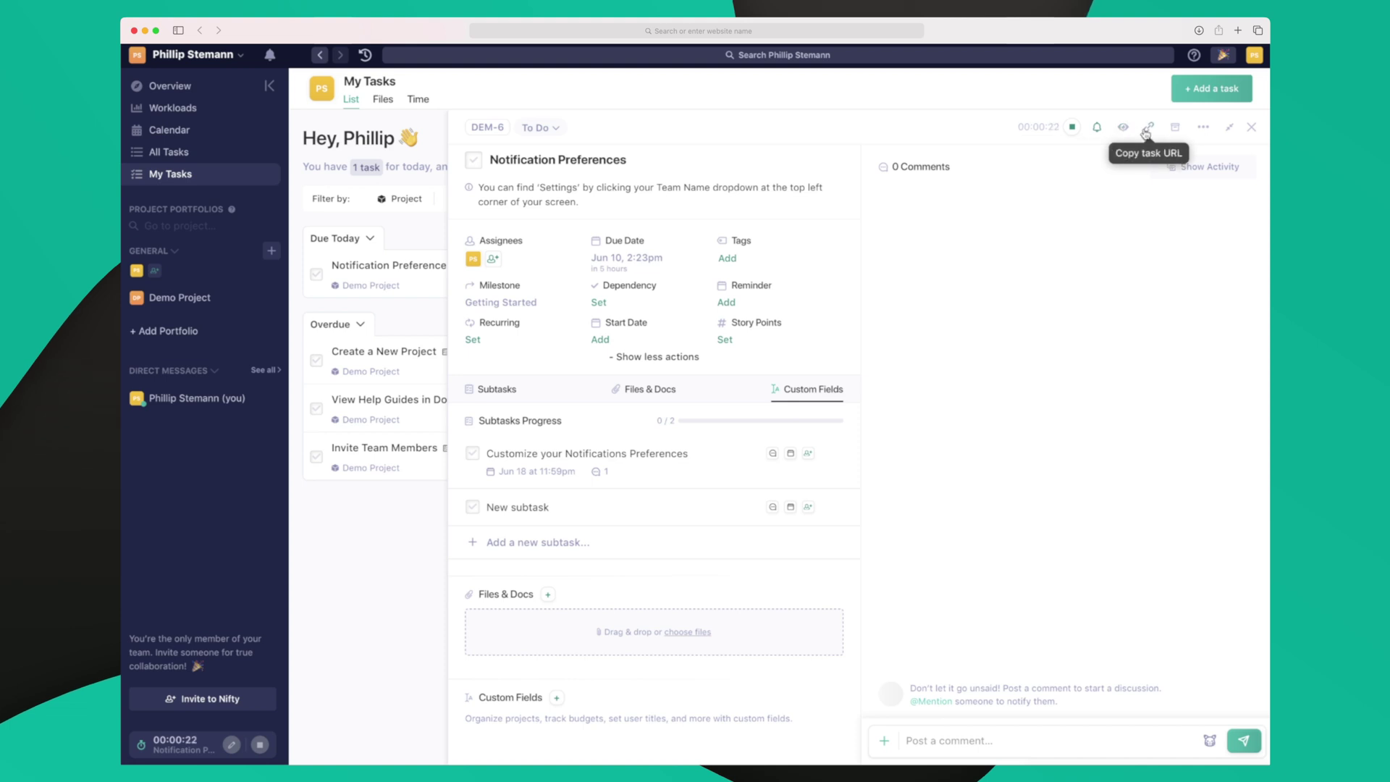
left_click(1201, 129)
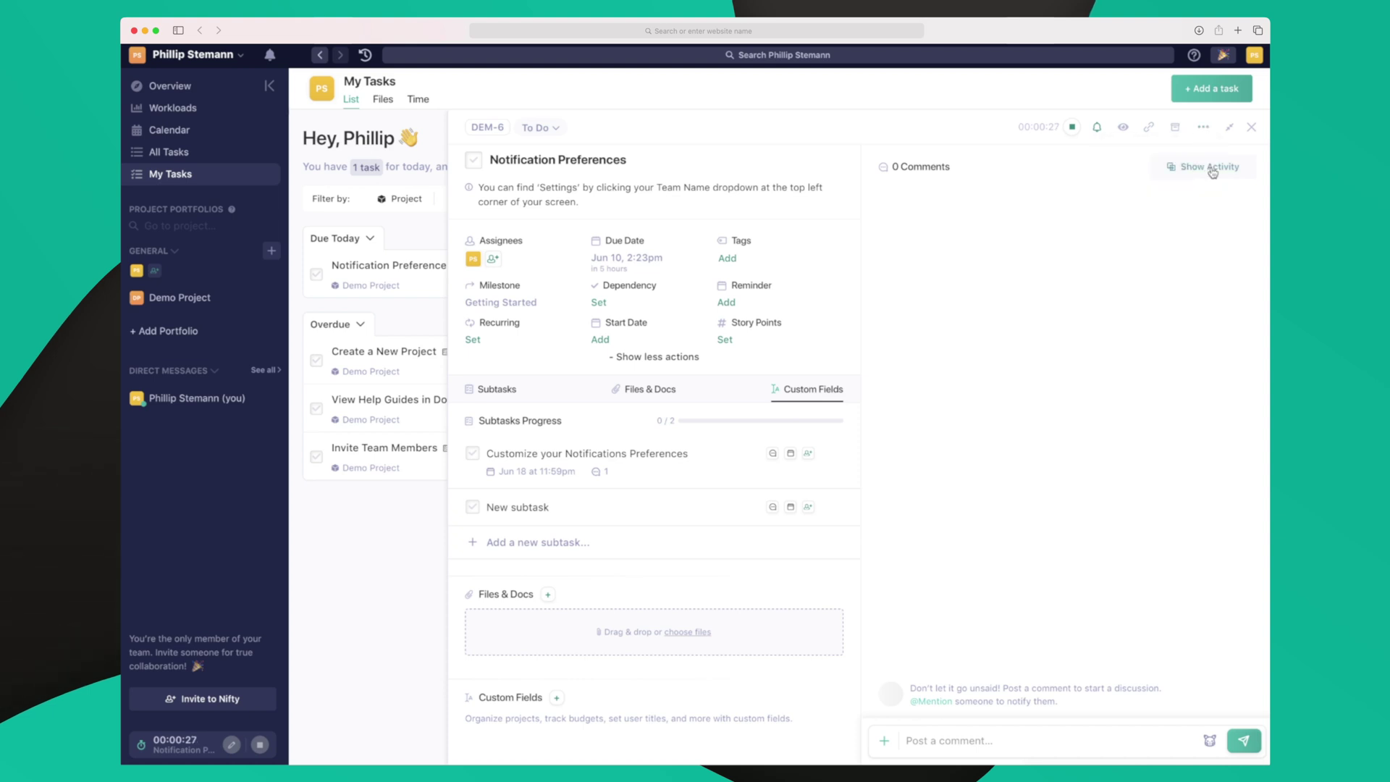
left_click(1211, 170)
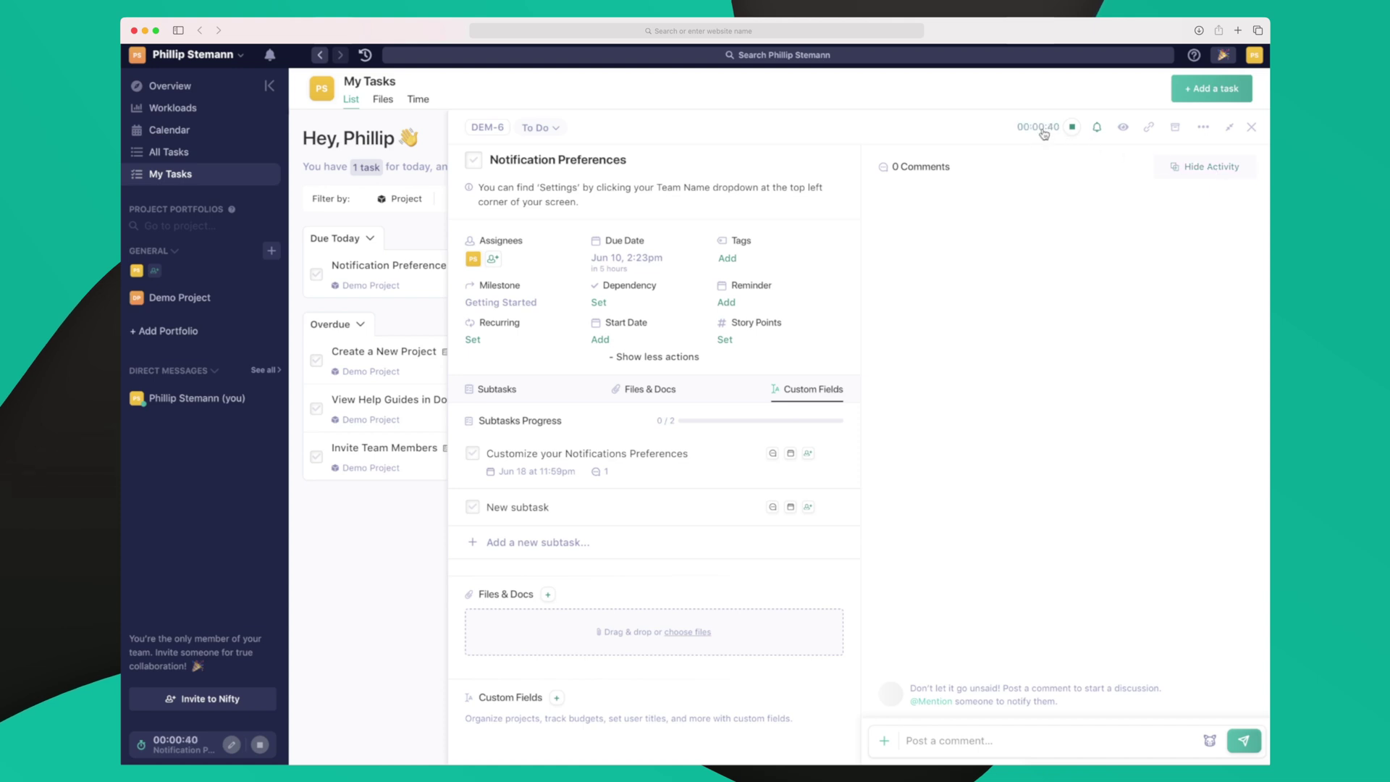
left_click(1251, 130)
left_click(181, 750)
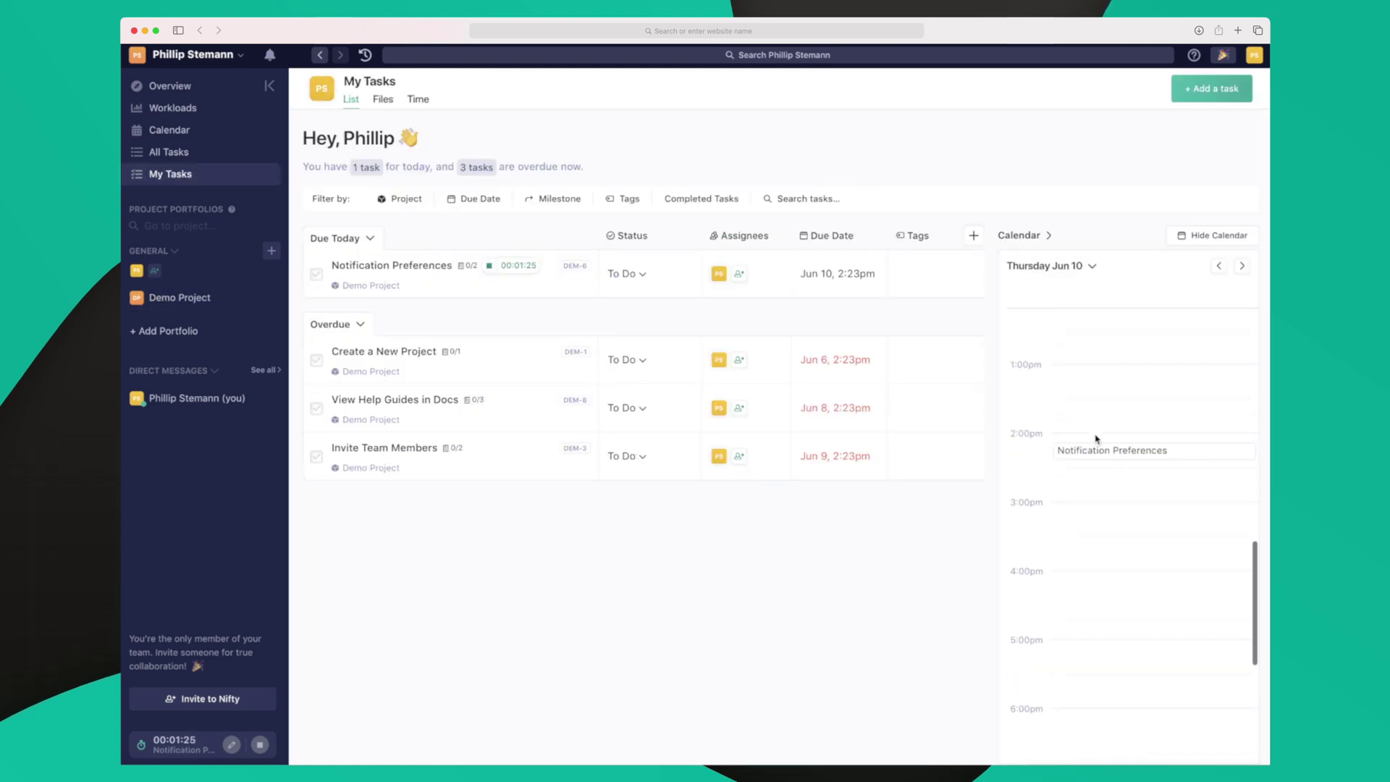
Step: Check the Notification Preferences event on the Jun 10 calendar at 2:08pm–2:23pm
mouse_move(1096, 453)
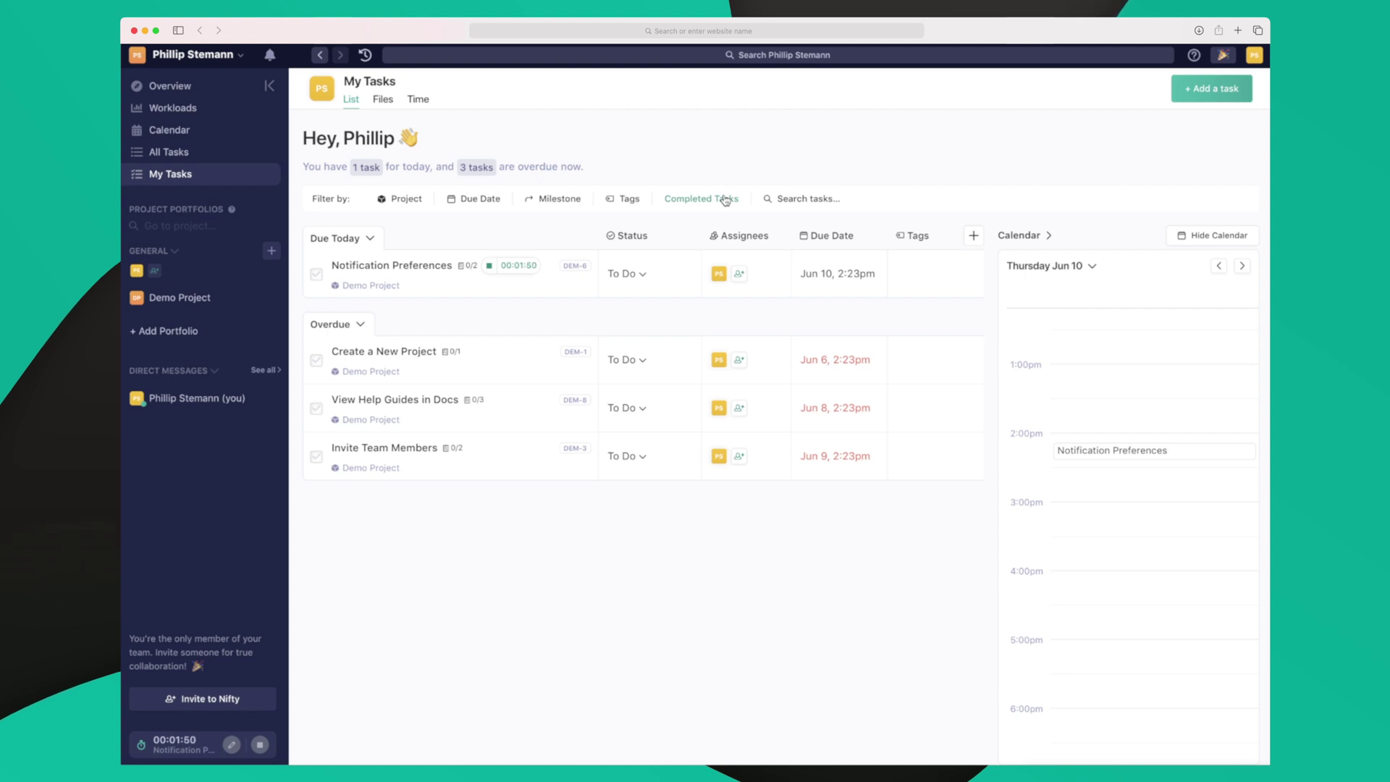
Step: Look at the Files and Time tabs, then switch to the All Tasks list
left_click(383, 101)
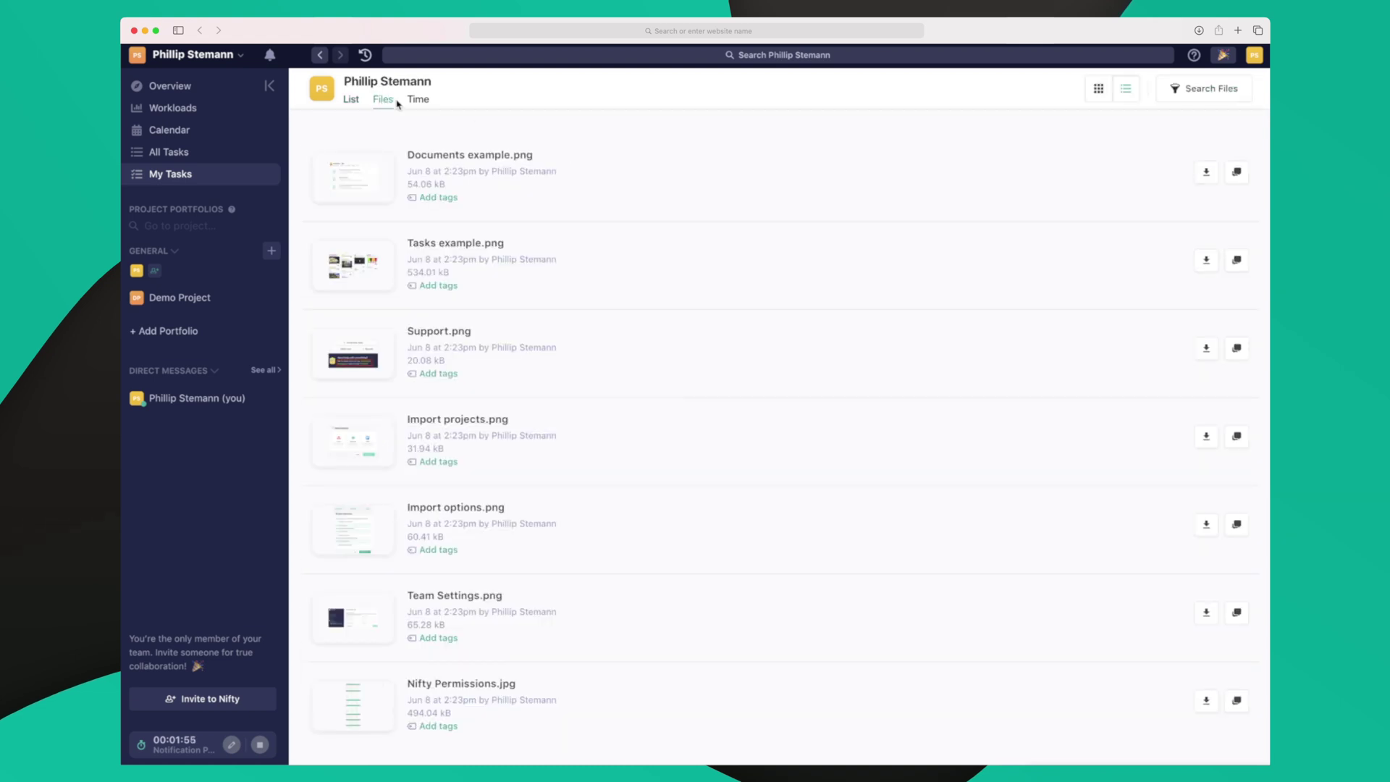
left_click(418, 101)
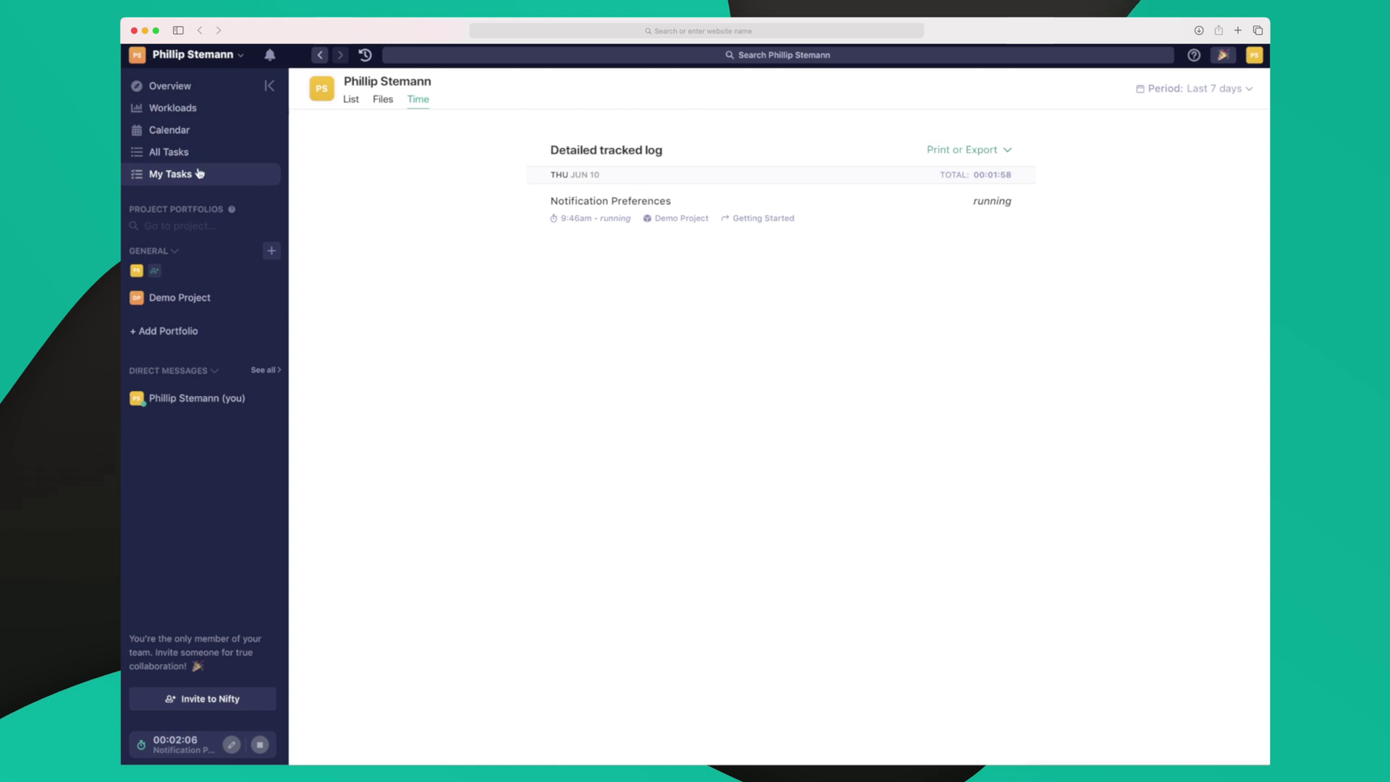
left_click(181, 155)
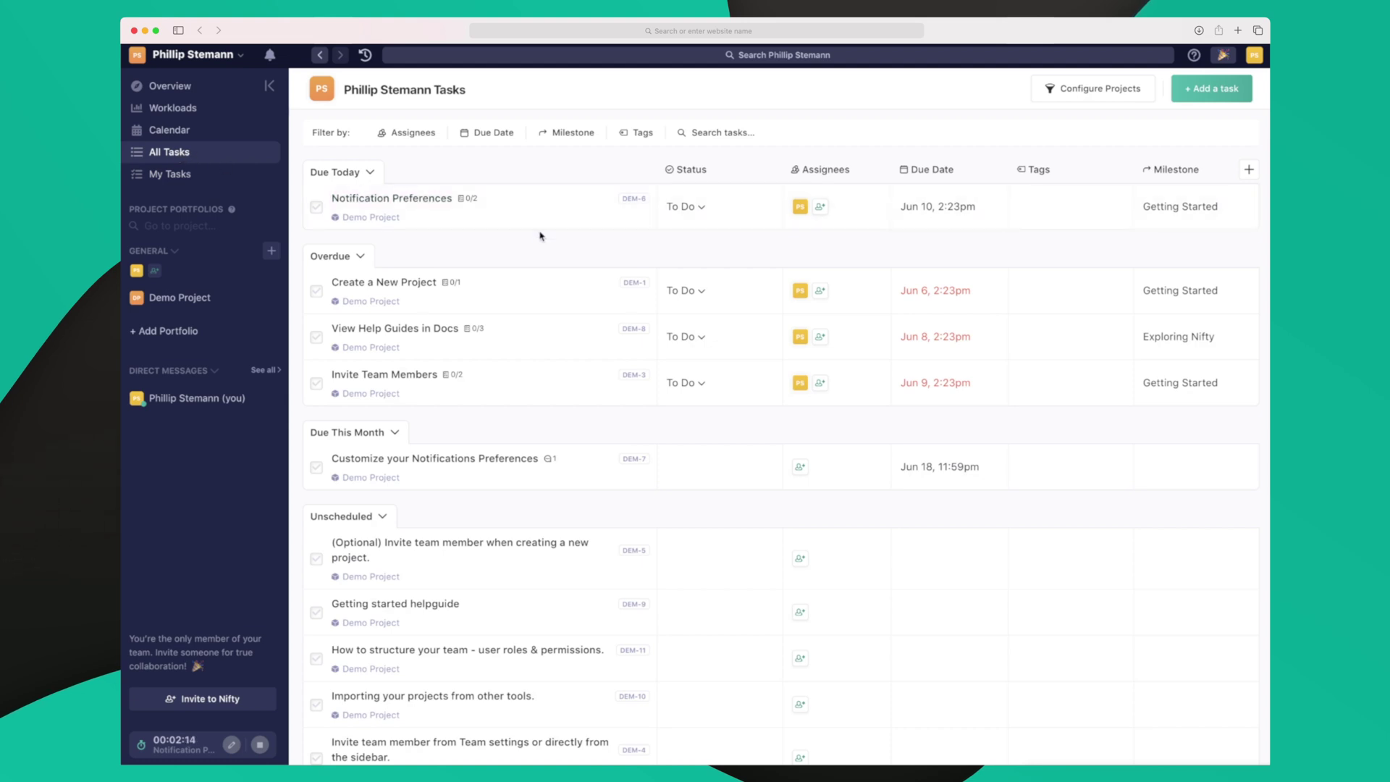
Step: Filter All Tasks to your own assignments and cancel the project filter configuration
scroll(540, 236, "down", 4)
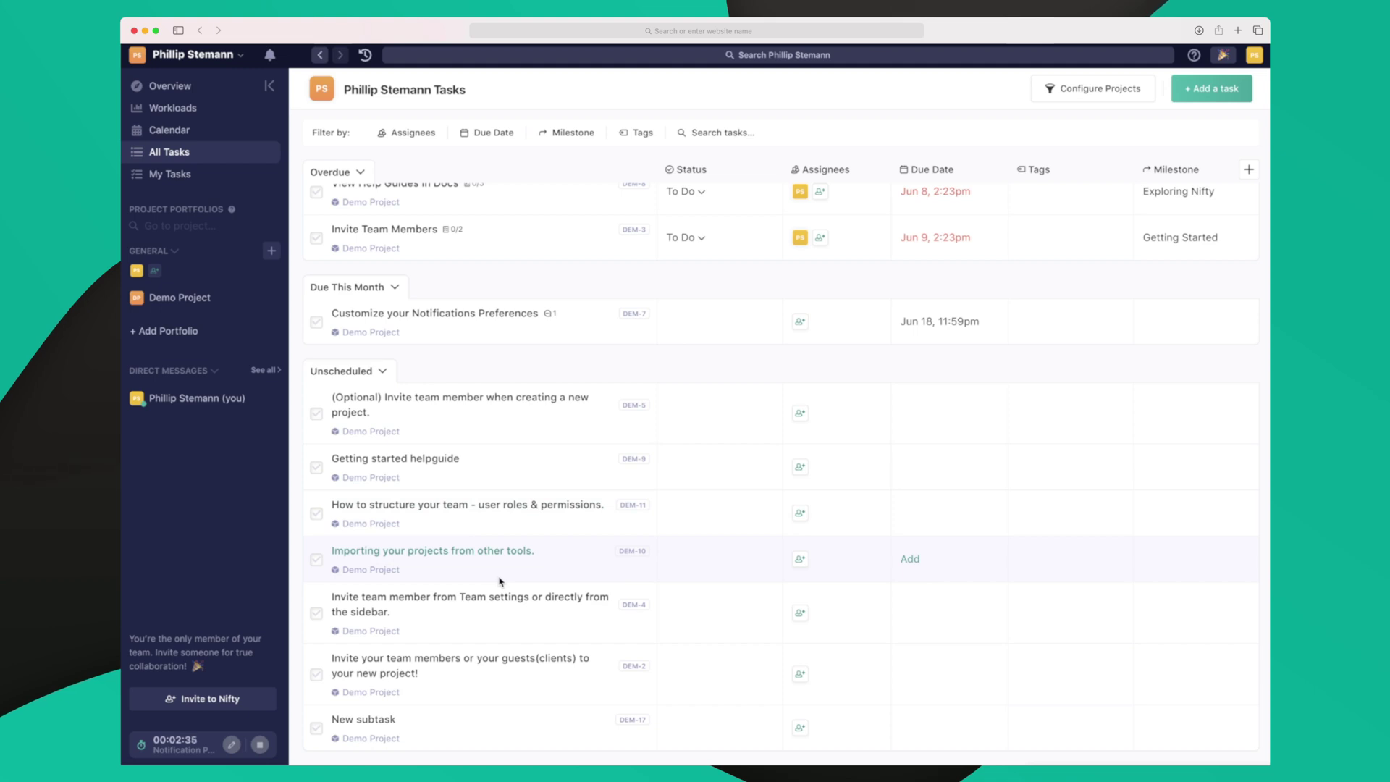
scroll(499, 581, "up", 4)
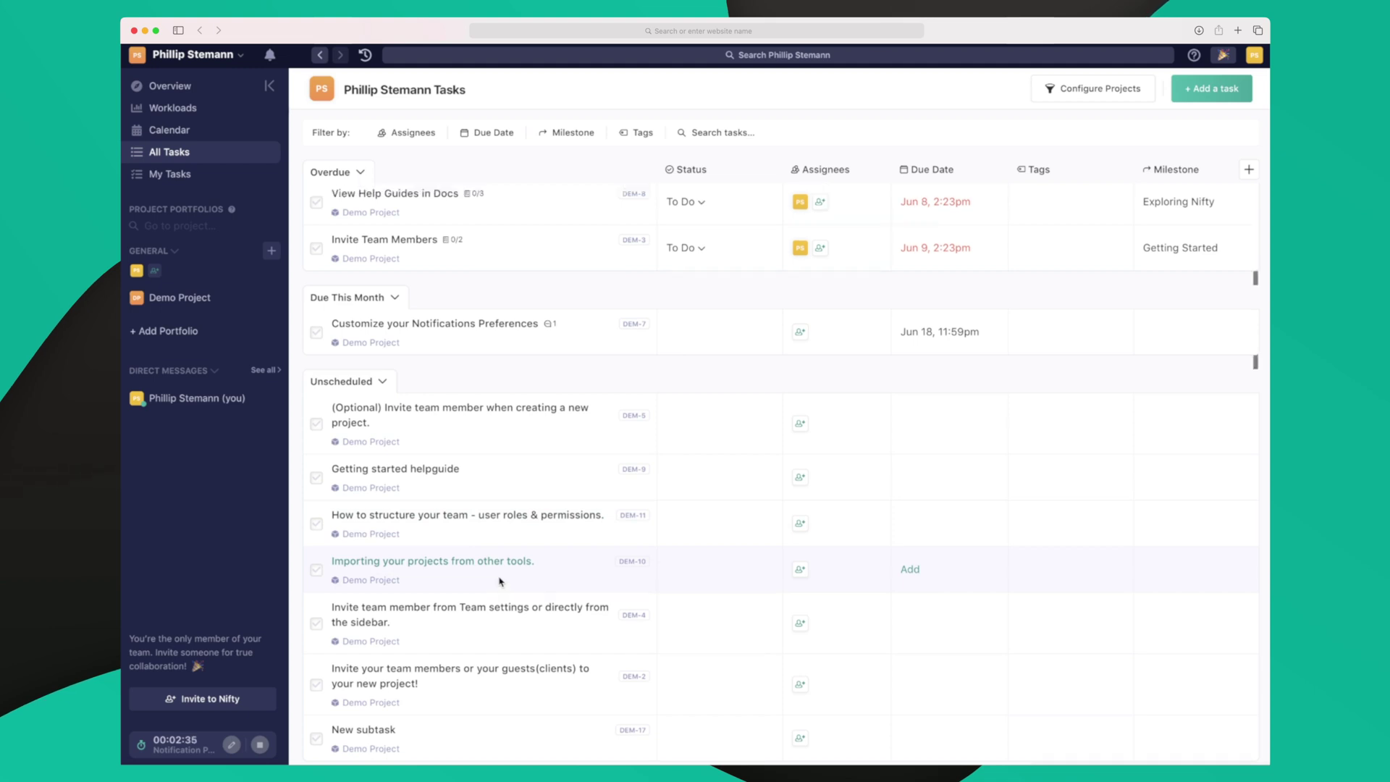
left_click(404, 136)
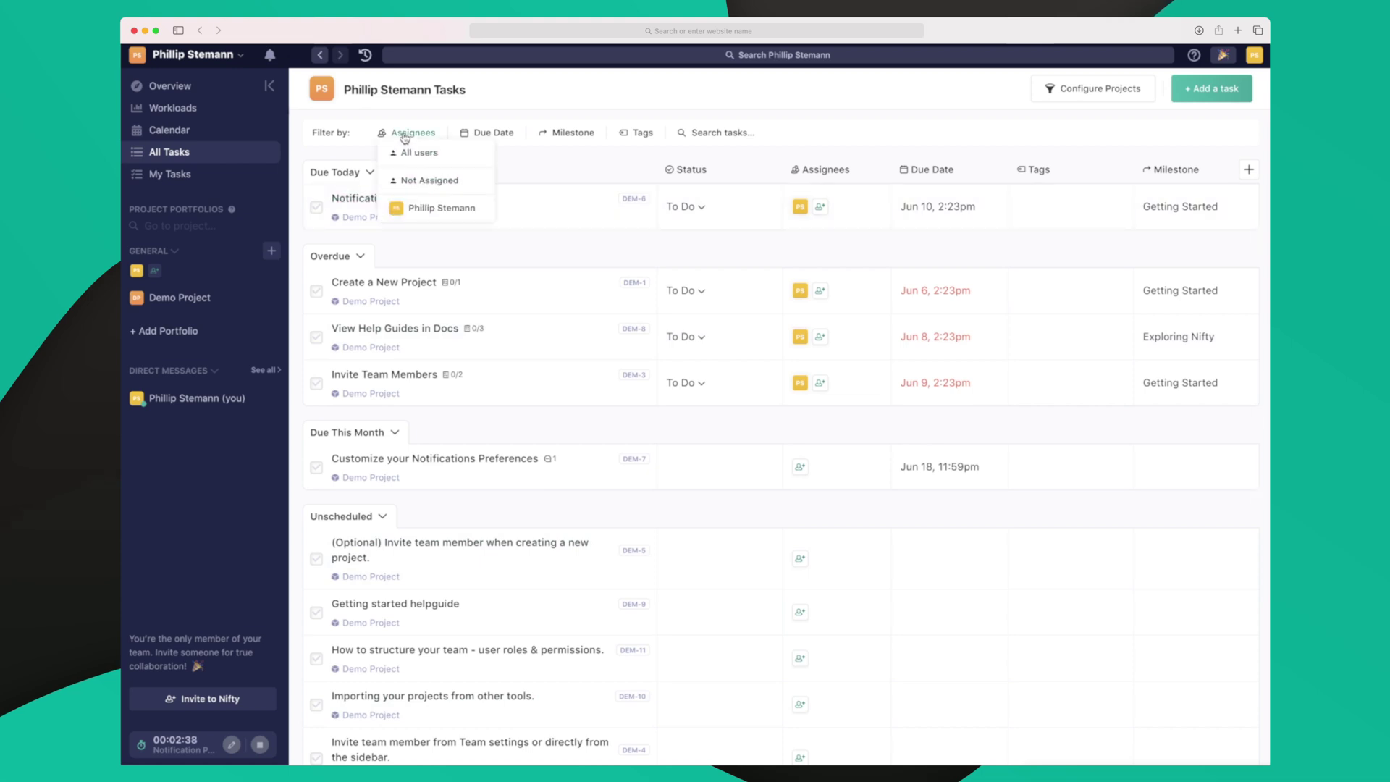
left_click(434, 206)
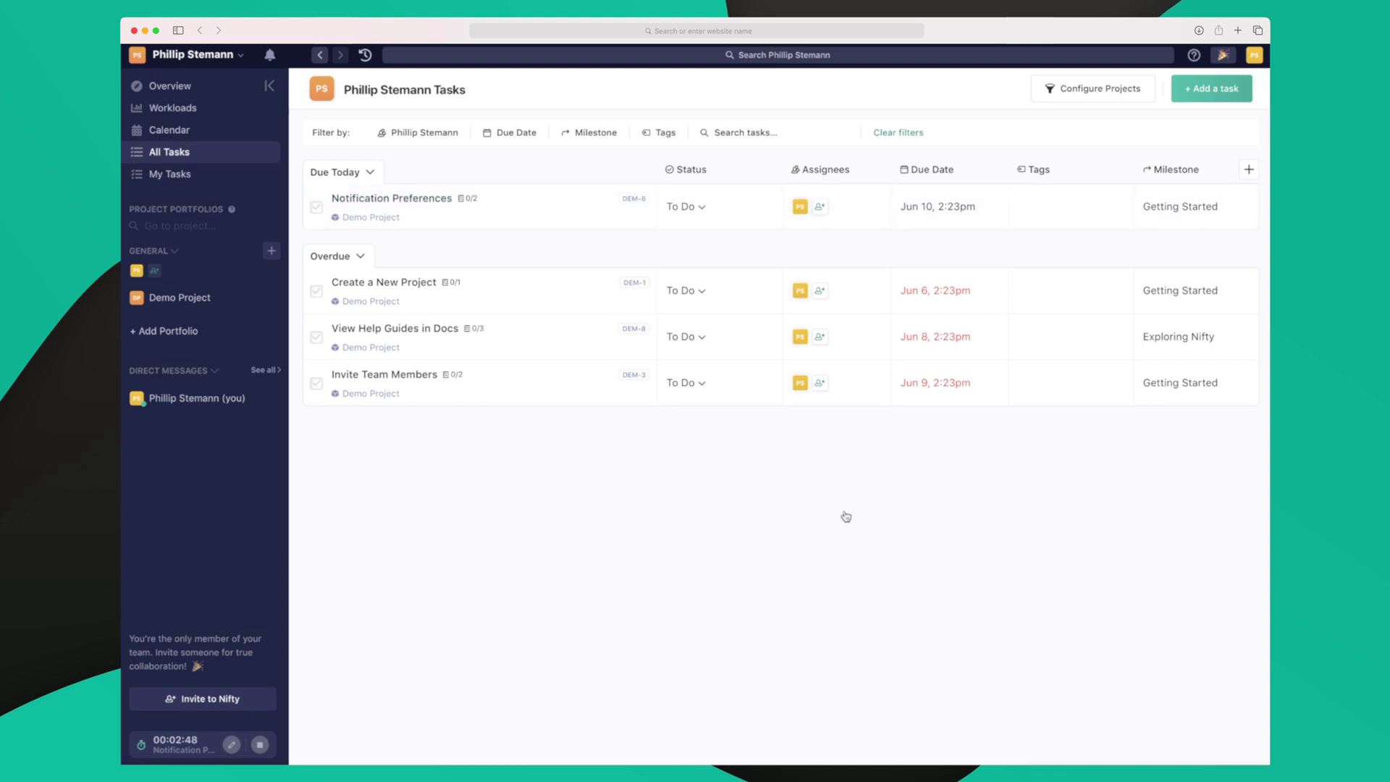
left_click(1114, 90)
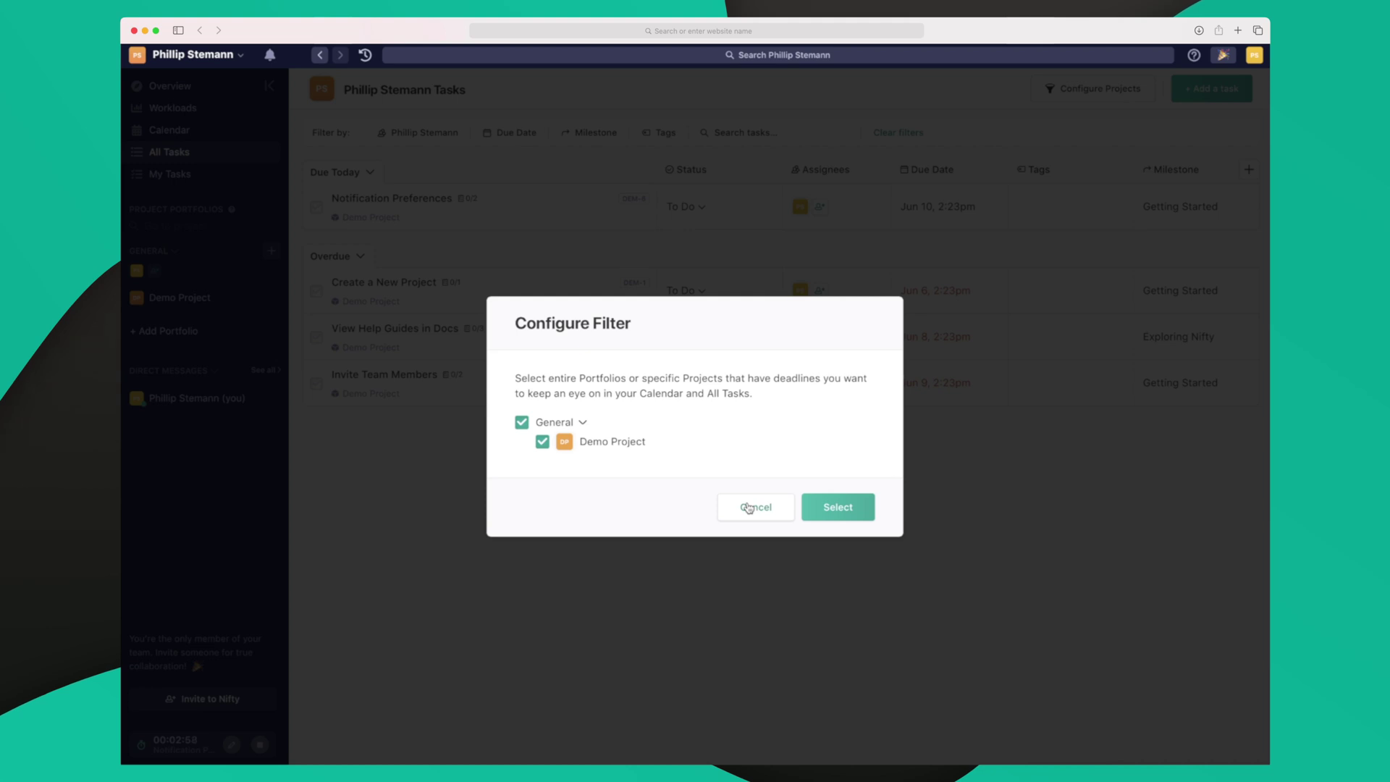
left_click(749, 509)
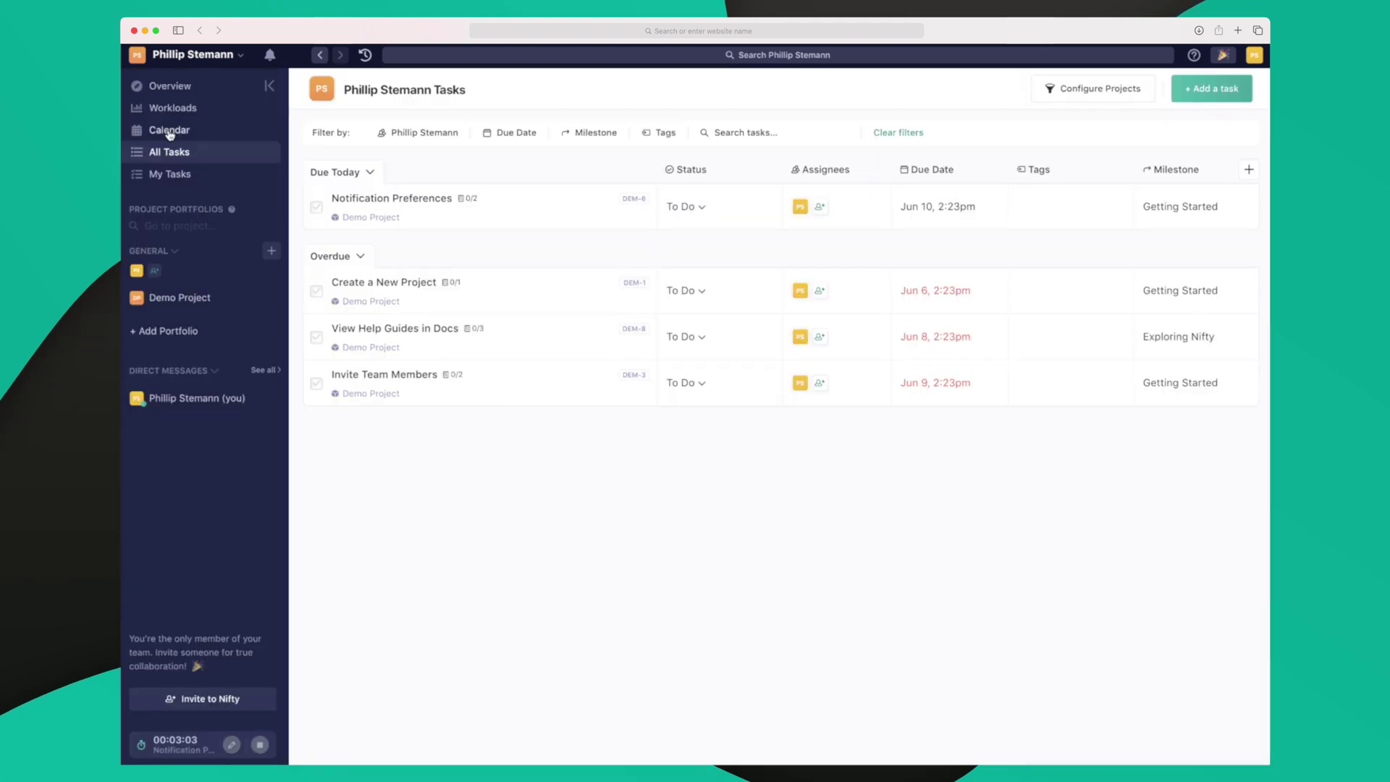
left_click(169, 131)
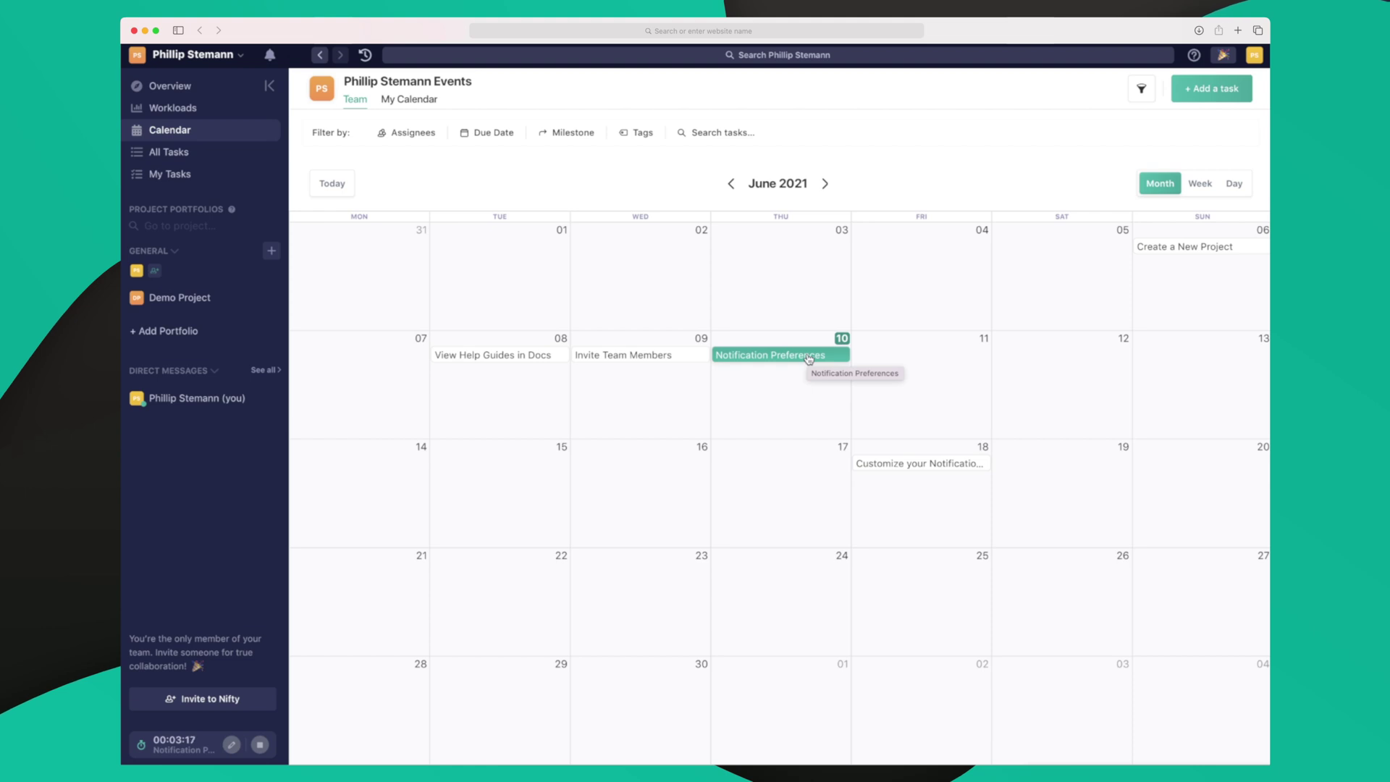
Step: Flip the calendar to July and back, then narrow to the Thursday Jun 10 day view afternoon
left_click(826, 184)
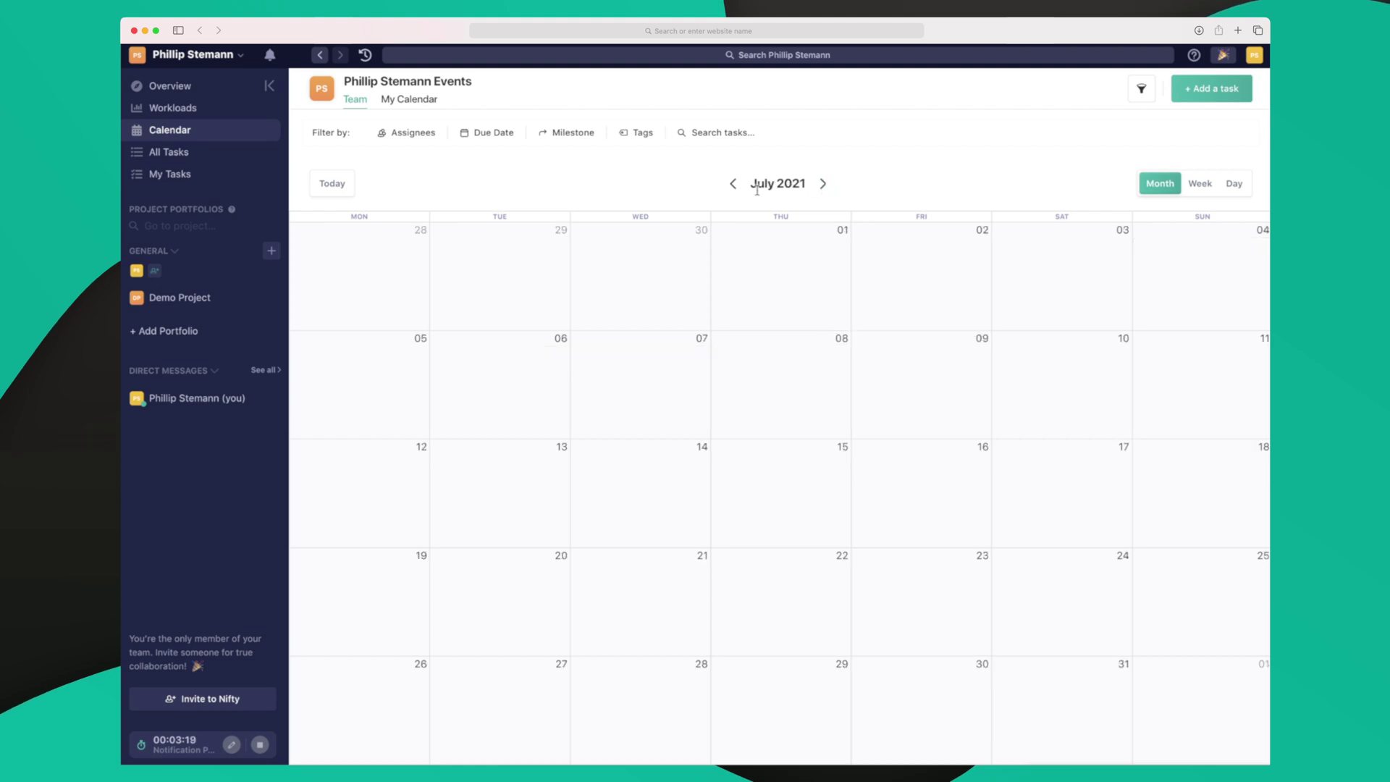
left_click(733, 185)
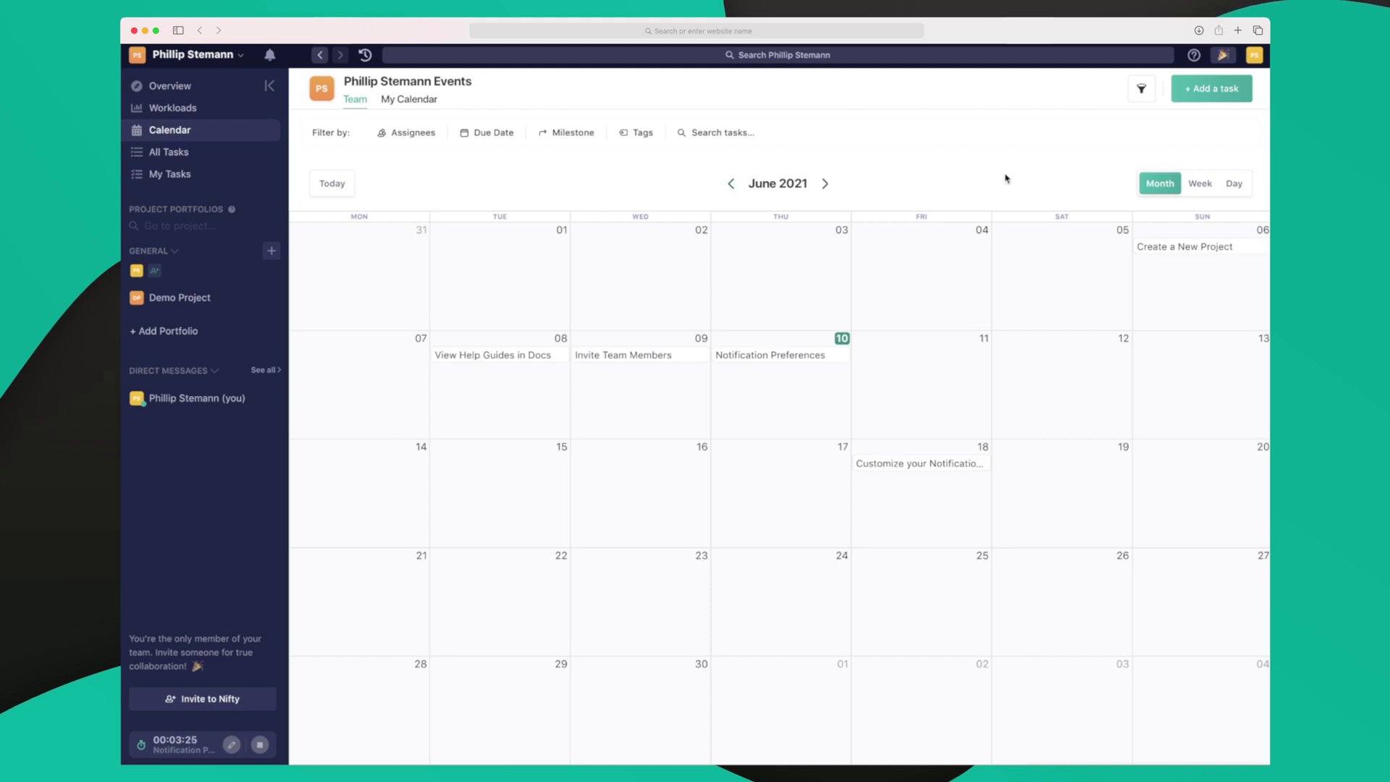
left_click(1199, 184)
left_click(1233, 186)
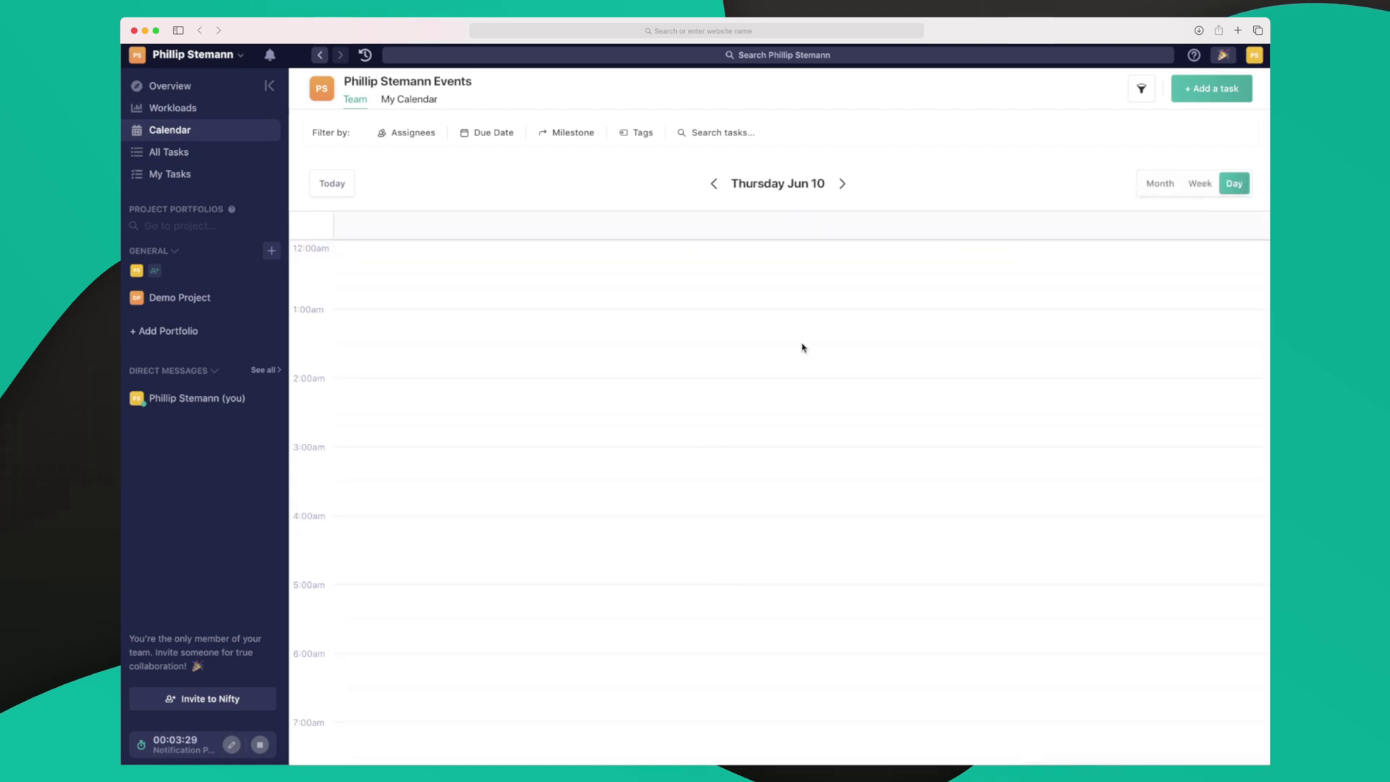
scroll(736, 595, "down", 10)
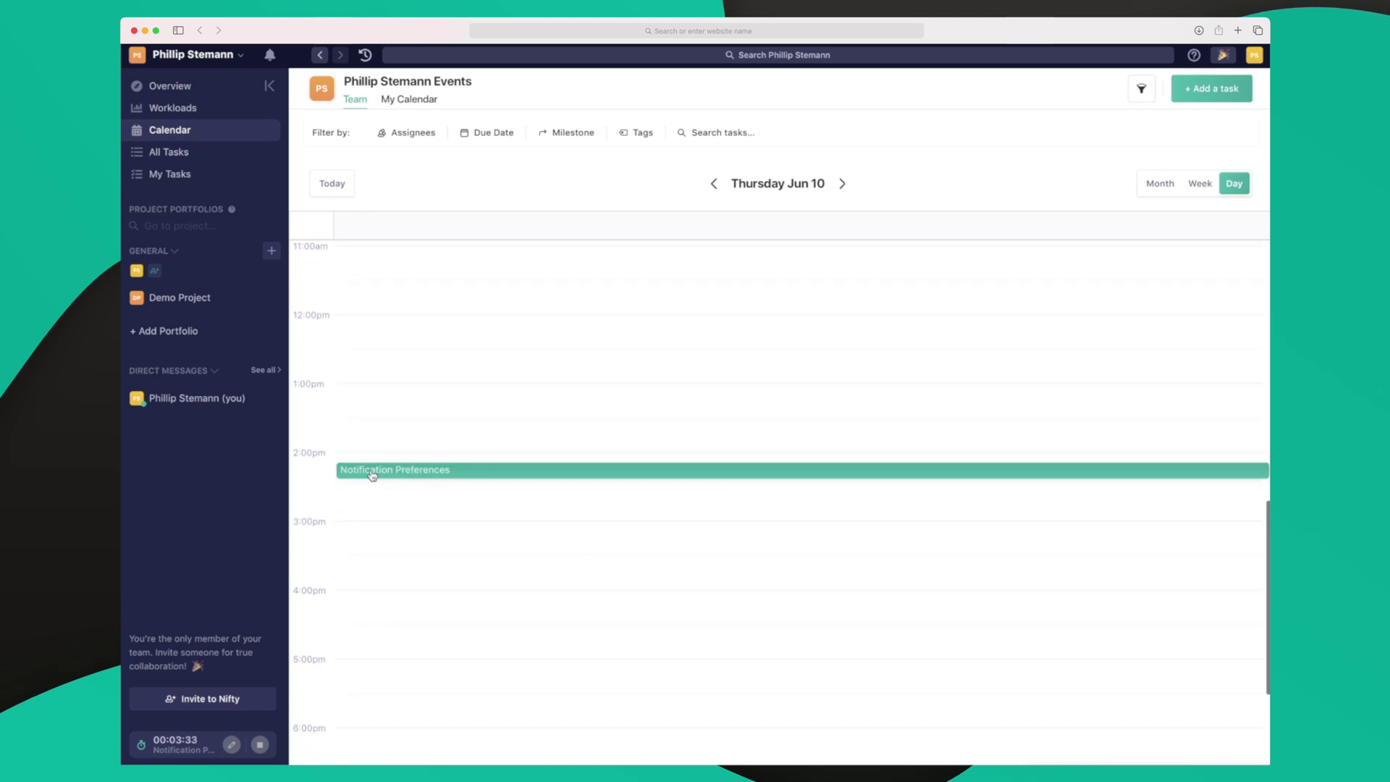
mouse_move(372, 475)
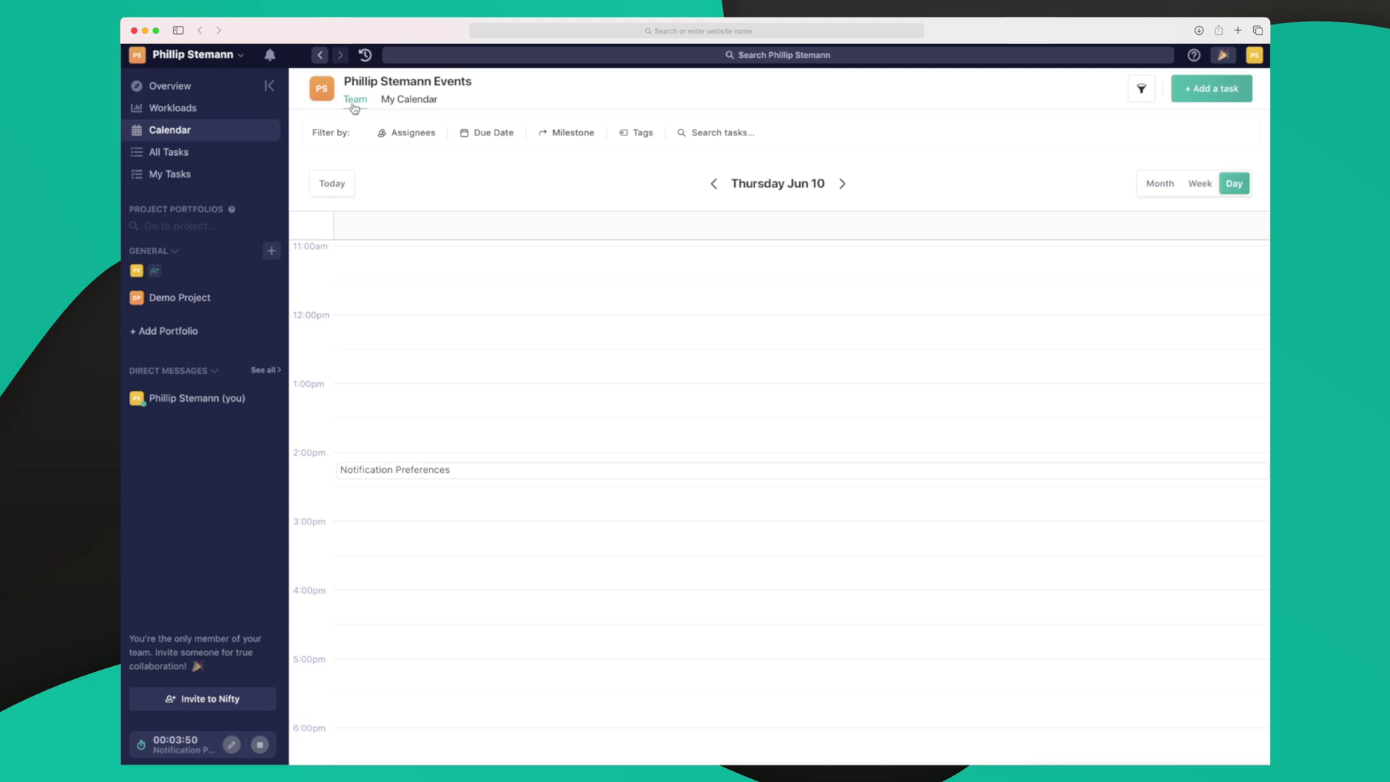
Step: Compare My Calendar and Team views, filter assignees to yourself, then go to Workloads
left_click(425, 103)
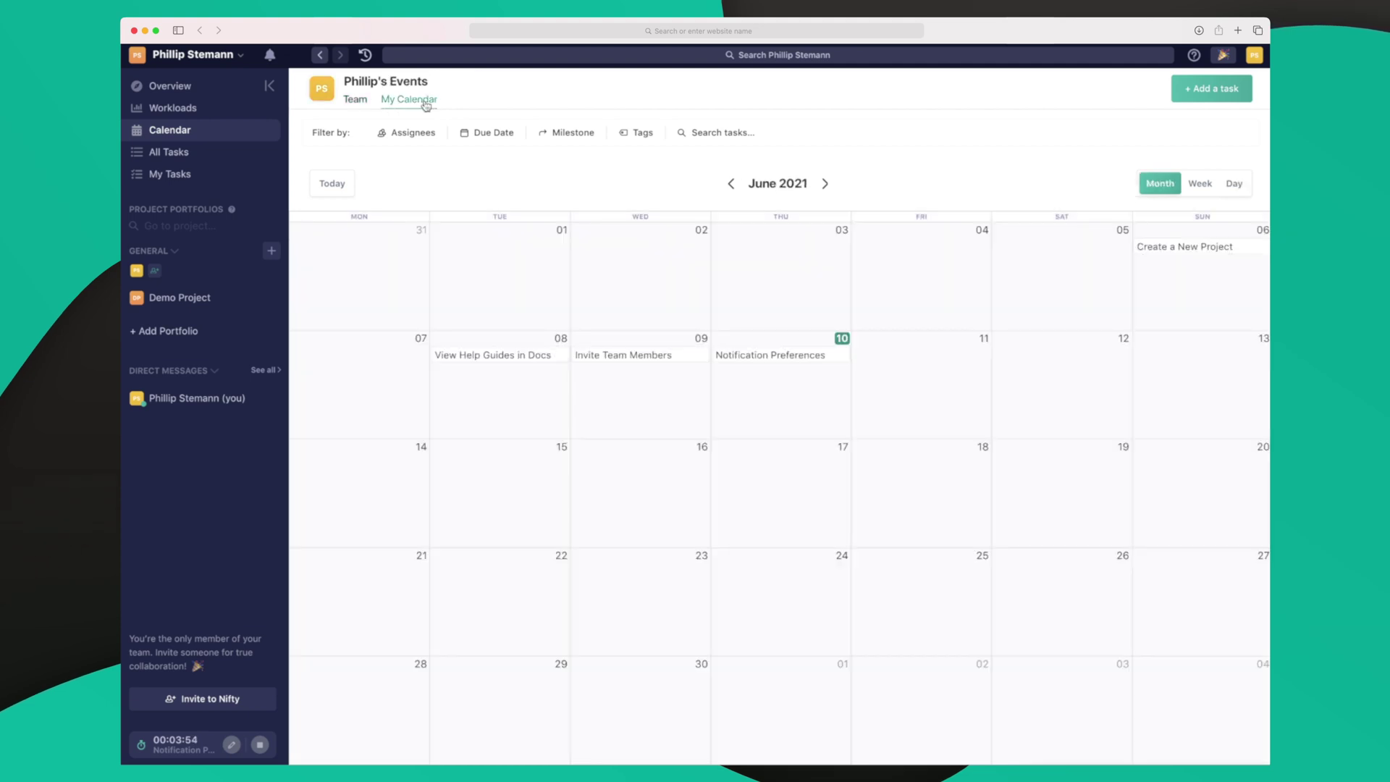
left_click(362, 104)
left_click(406, 132)
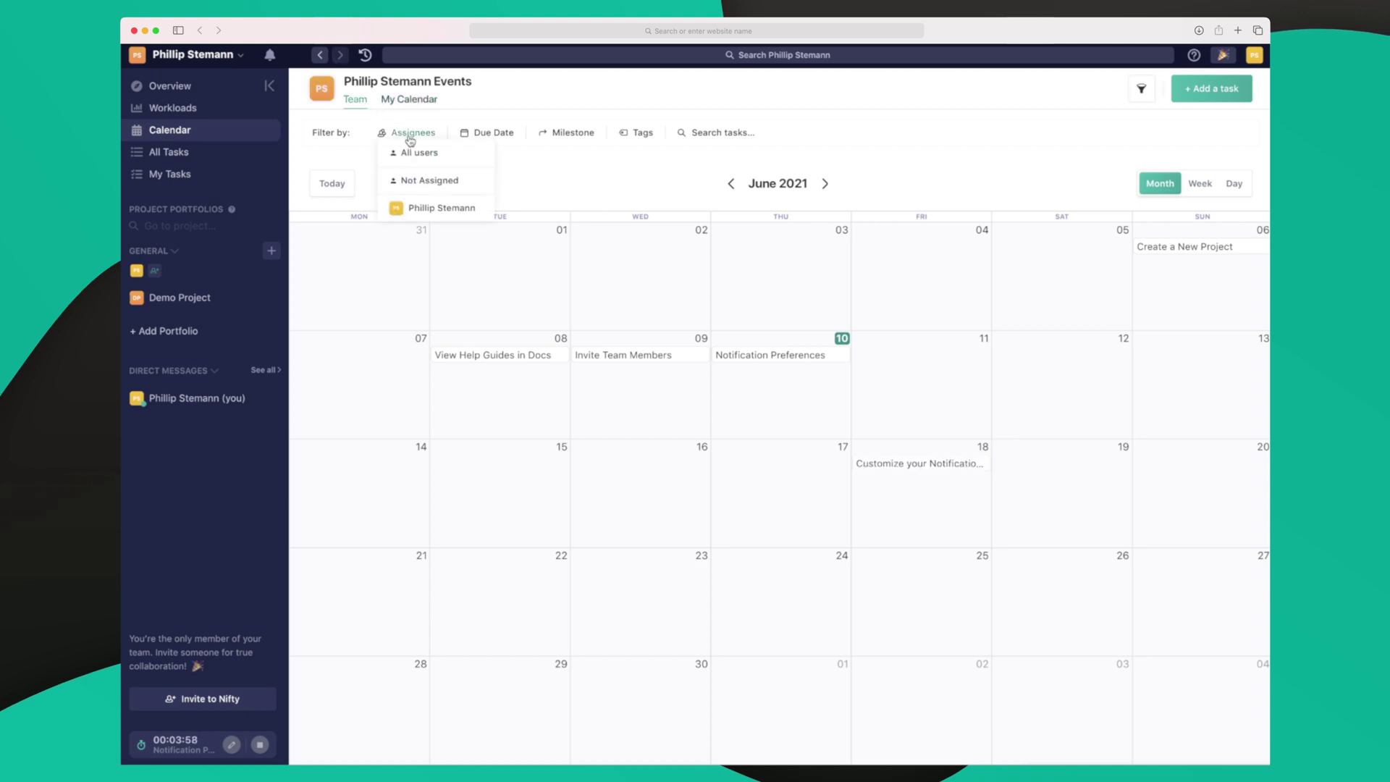
left_click(427, 212)
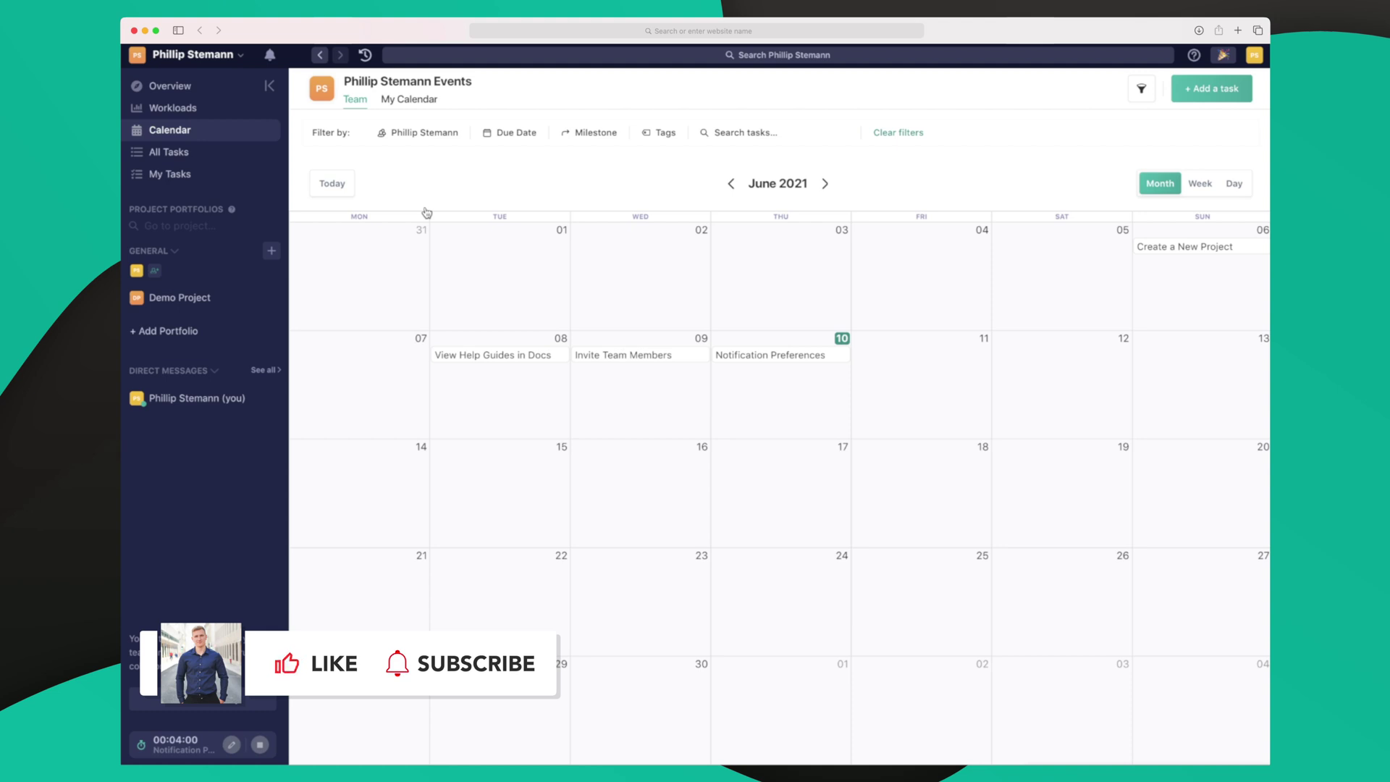
left_click(183, 110)
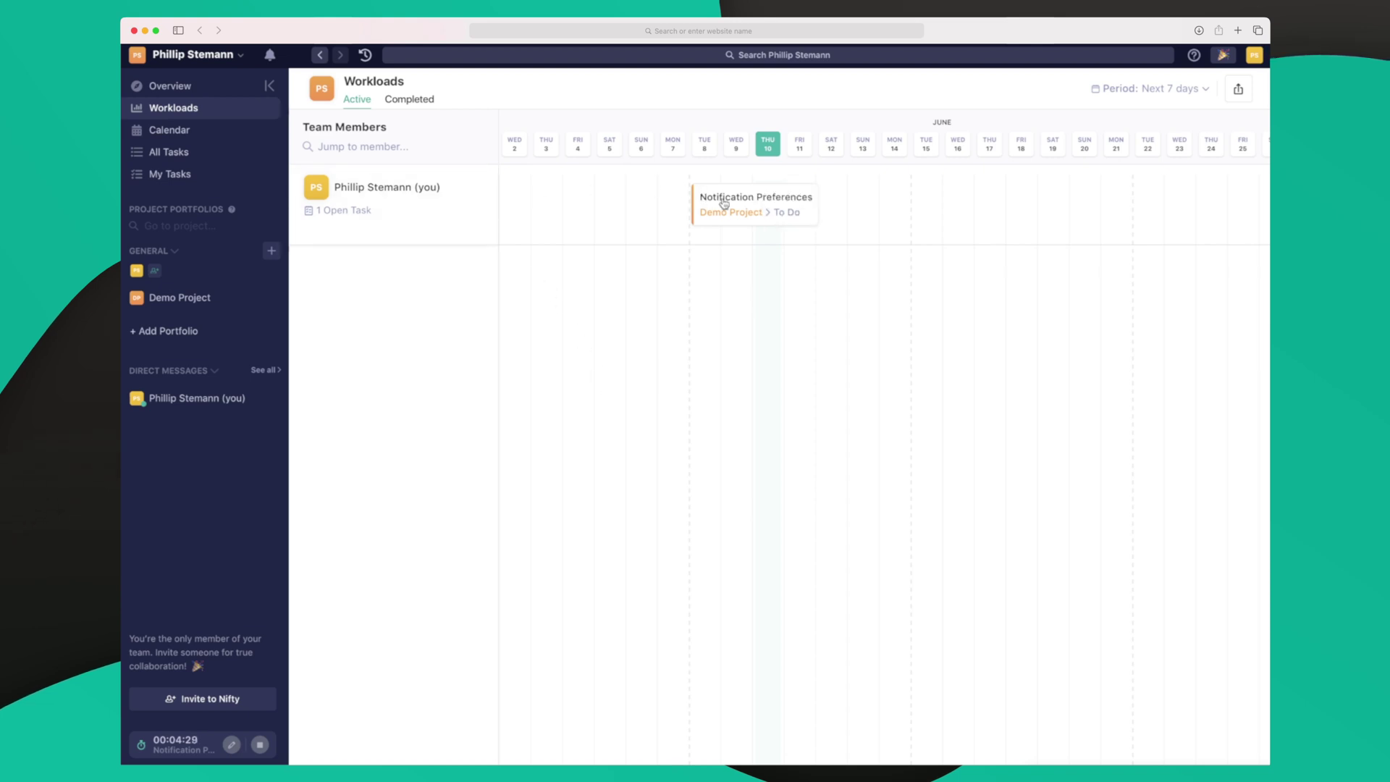
Step: Inspect the Notification Preferences card on the Workloads timeline and scroll the timeline
left_click(739, 202)
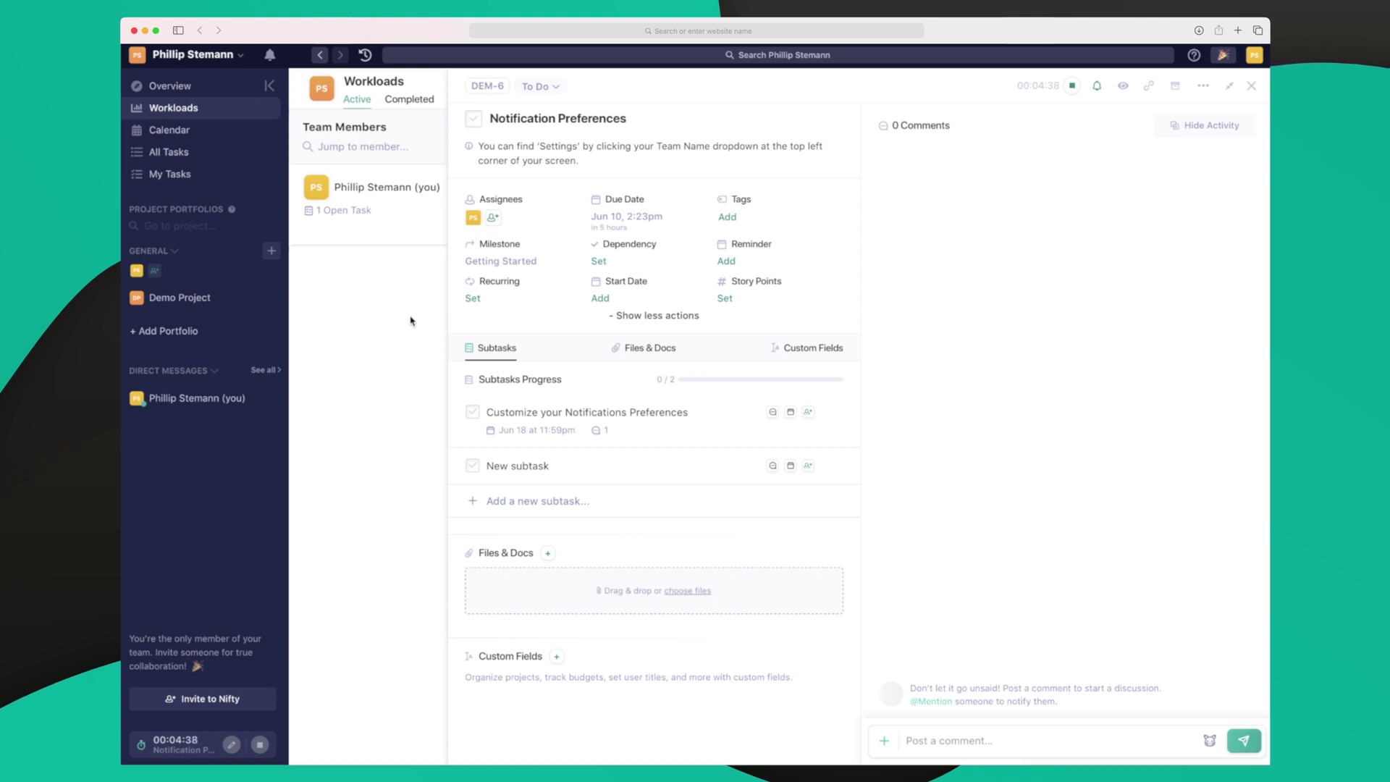
left_click(1252, 85)
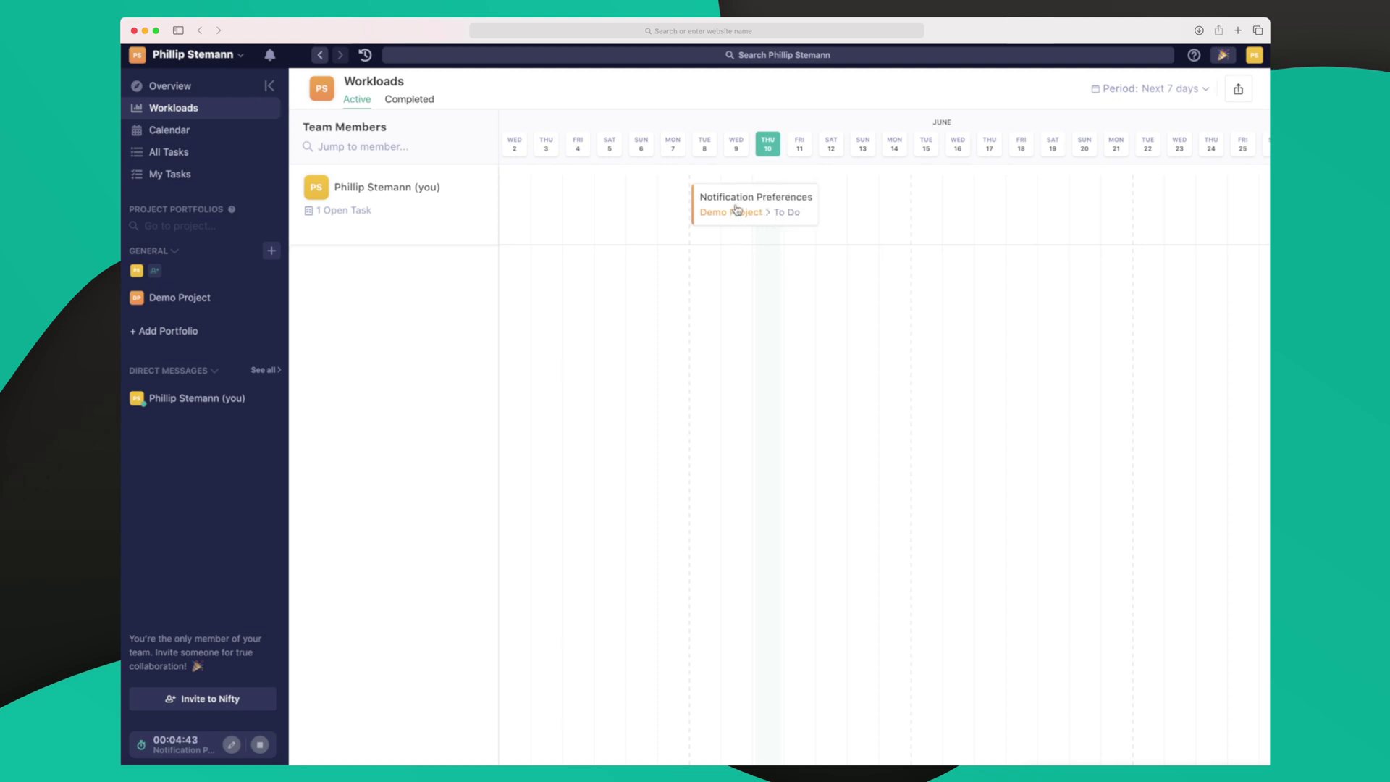
scroll(738, 211, "right", 10)
scroll(737, 209, "left", 10)
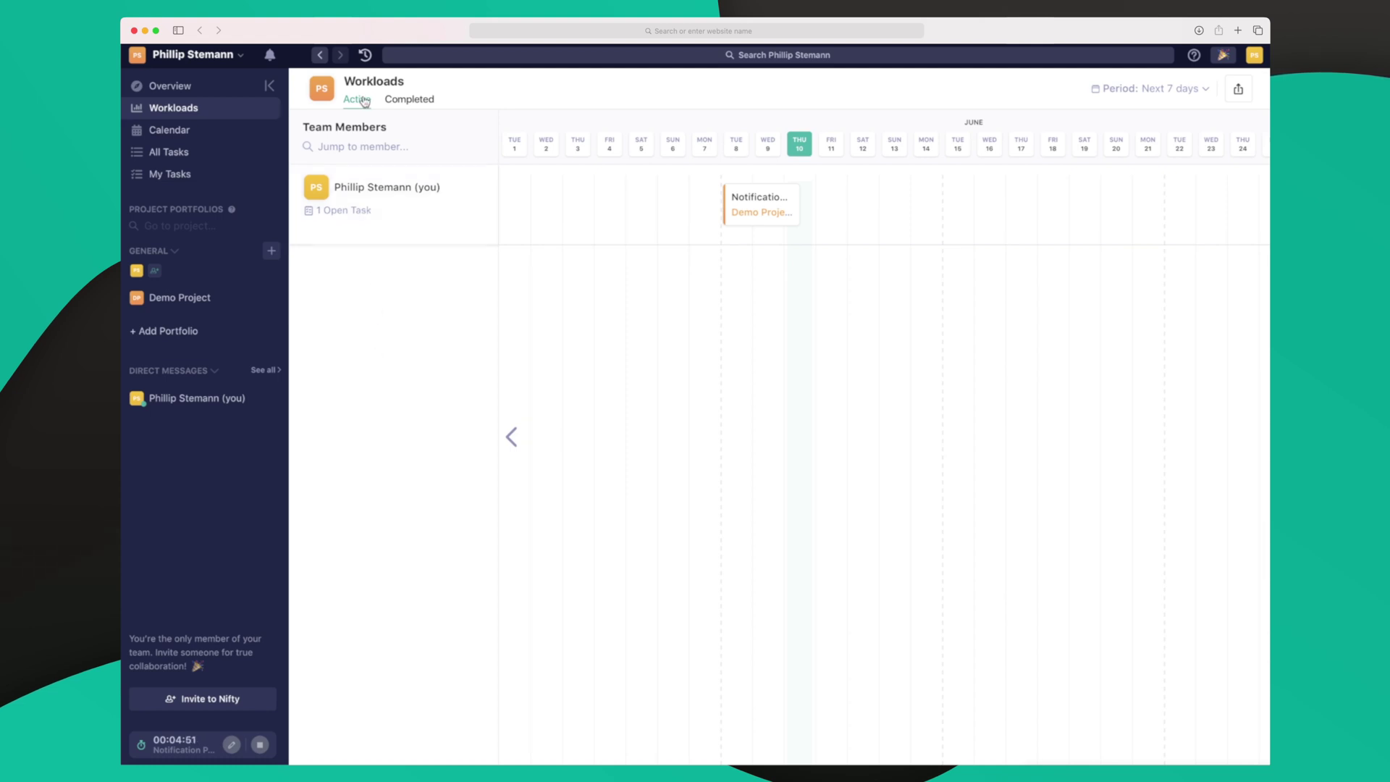
Step: Switch Workloads to completed tasks and inspect the Create Account card
left_click(414, 98)
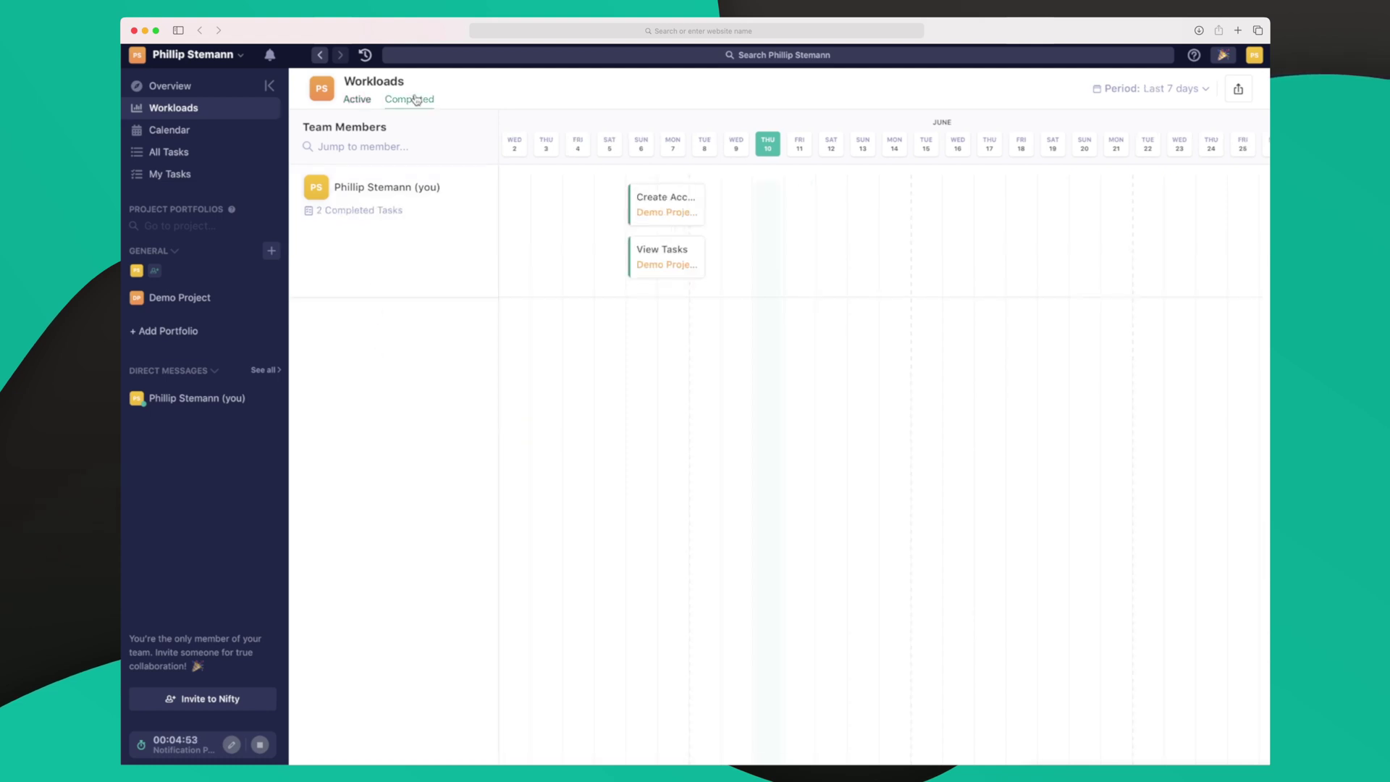
left_click(664, 197)
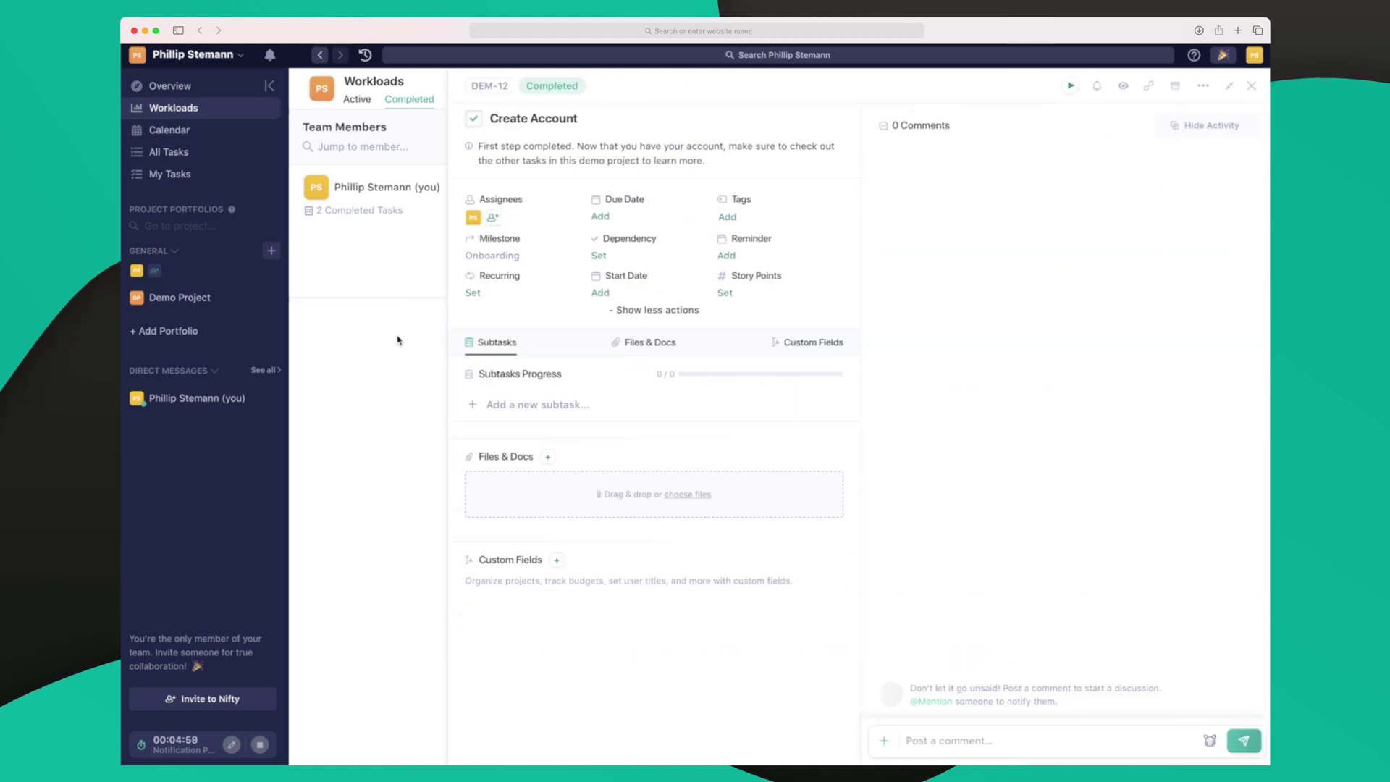
left_click(1252, 87)
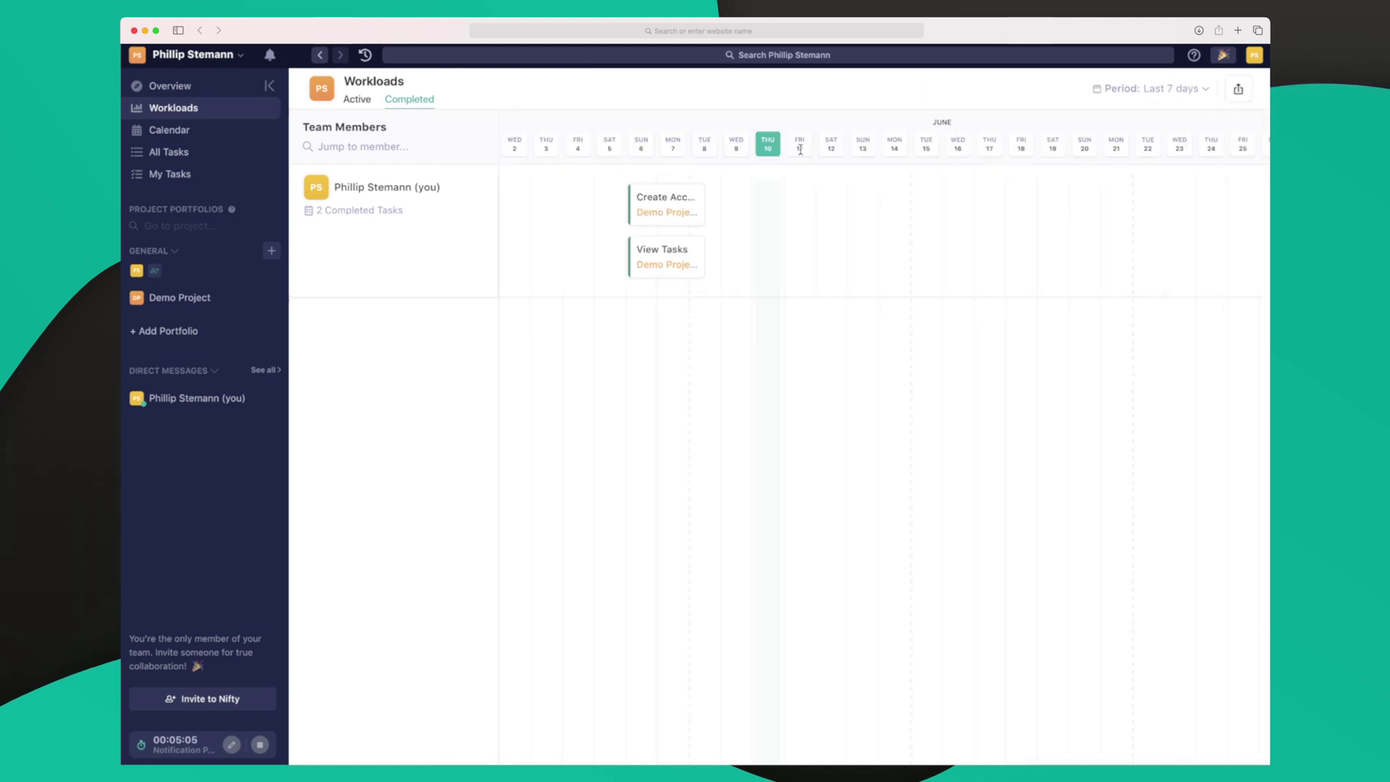
Step: On the Overview timeline, expand Demo Project into Onboarding, Exploring Nifty and Getting Started milestones
left_click(193, 87)
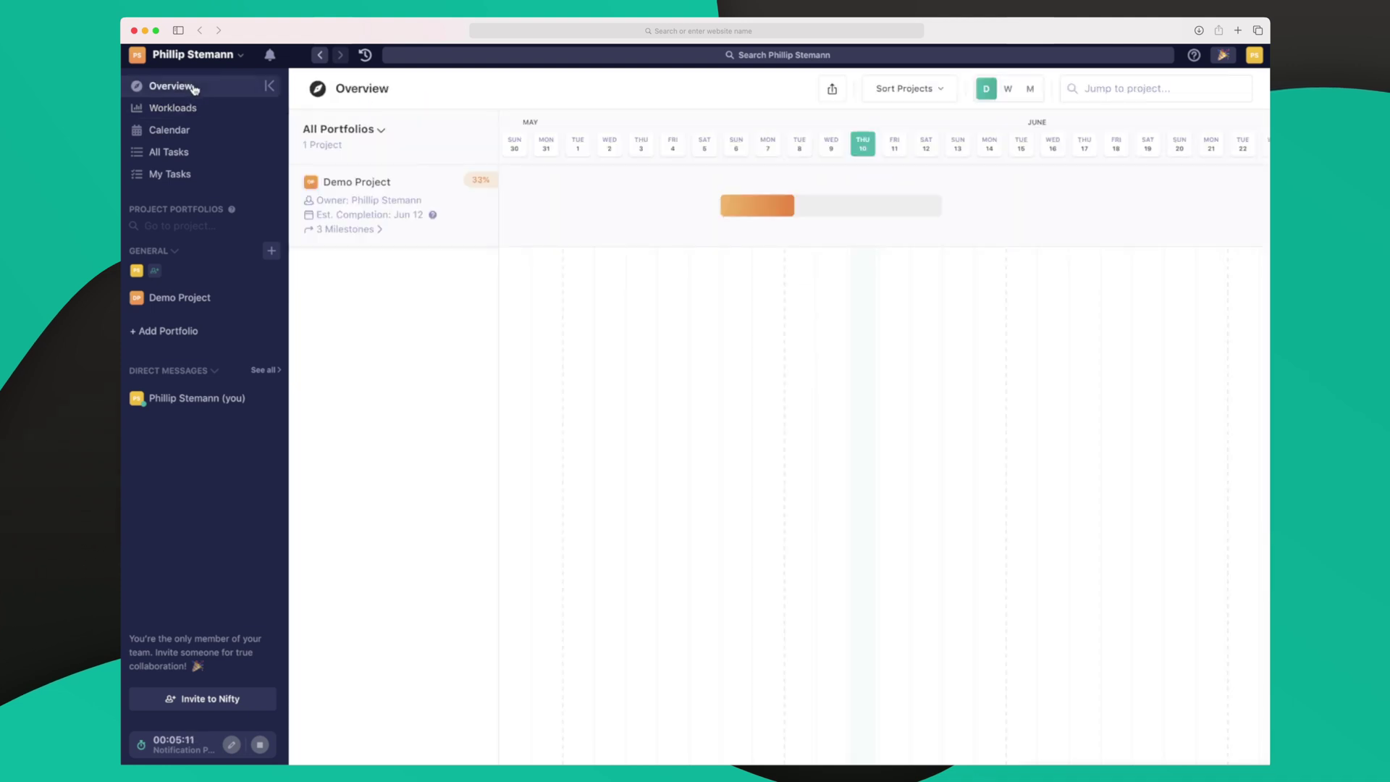
left_click(190, 110)
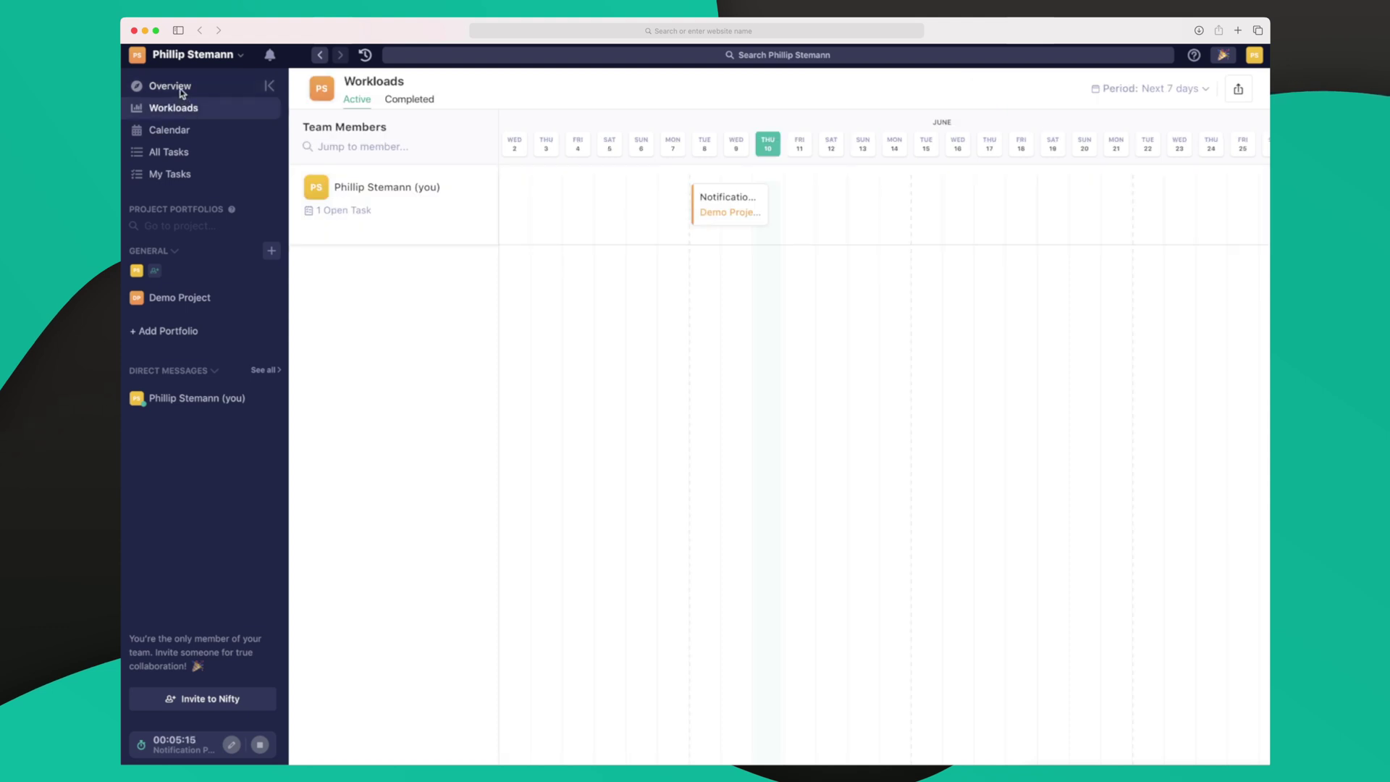
left_click(180, 88)
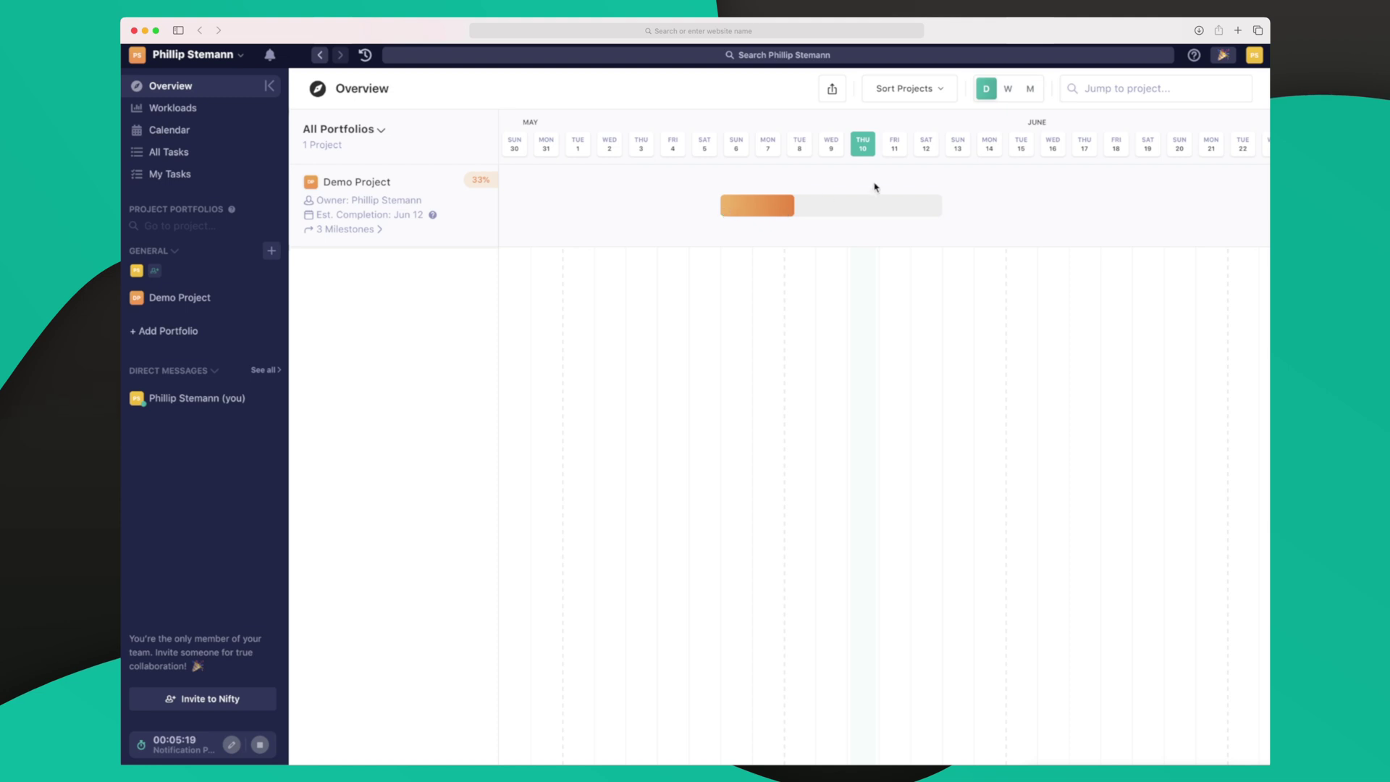
left_click(756, 208)
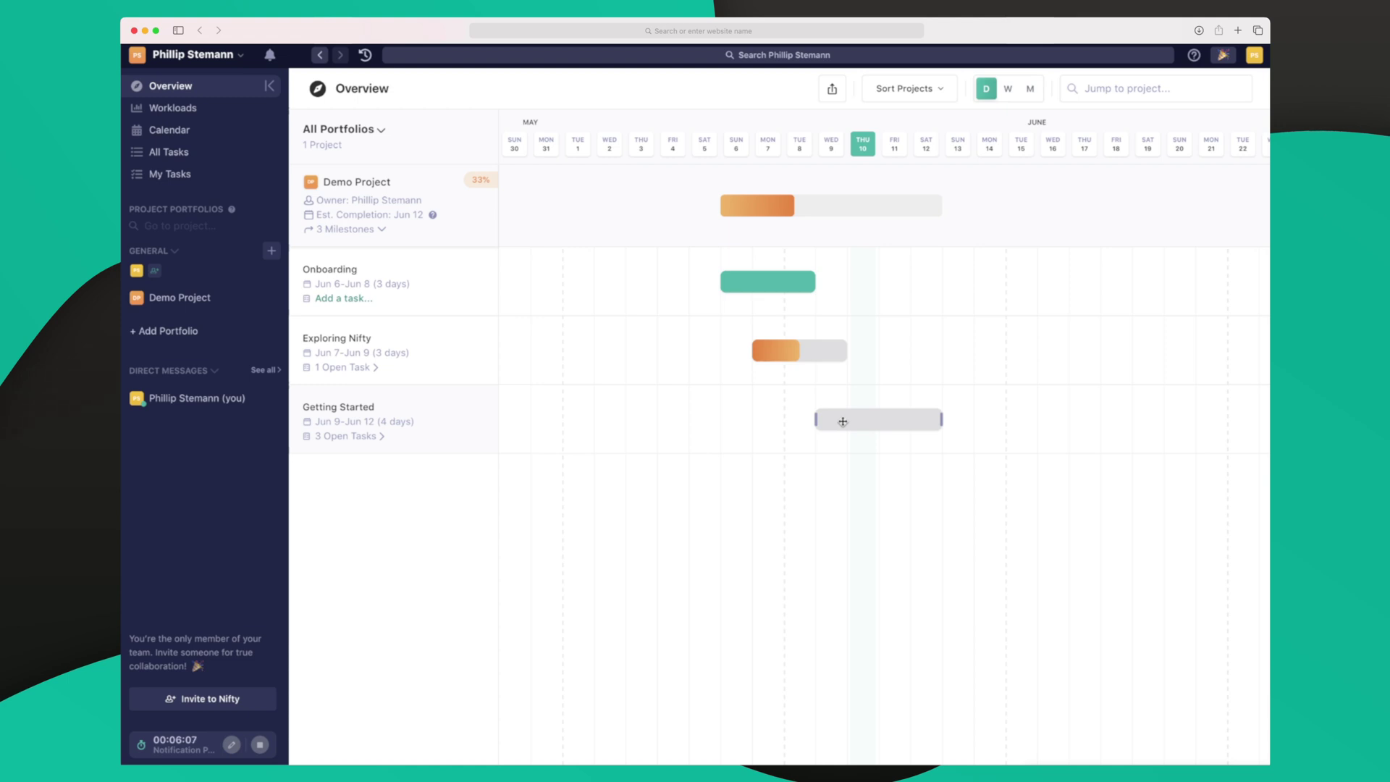
Step: Go to the timed Notification Preferences task and stop its timer at 00:06:11
left_click(164, 750)
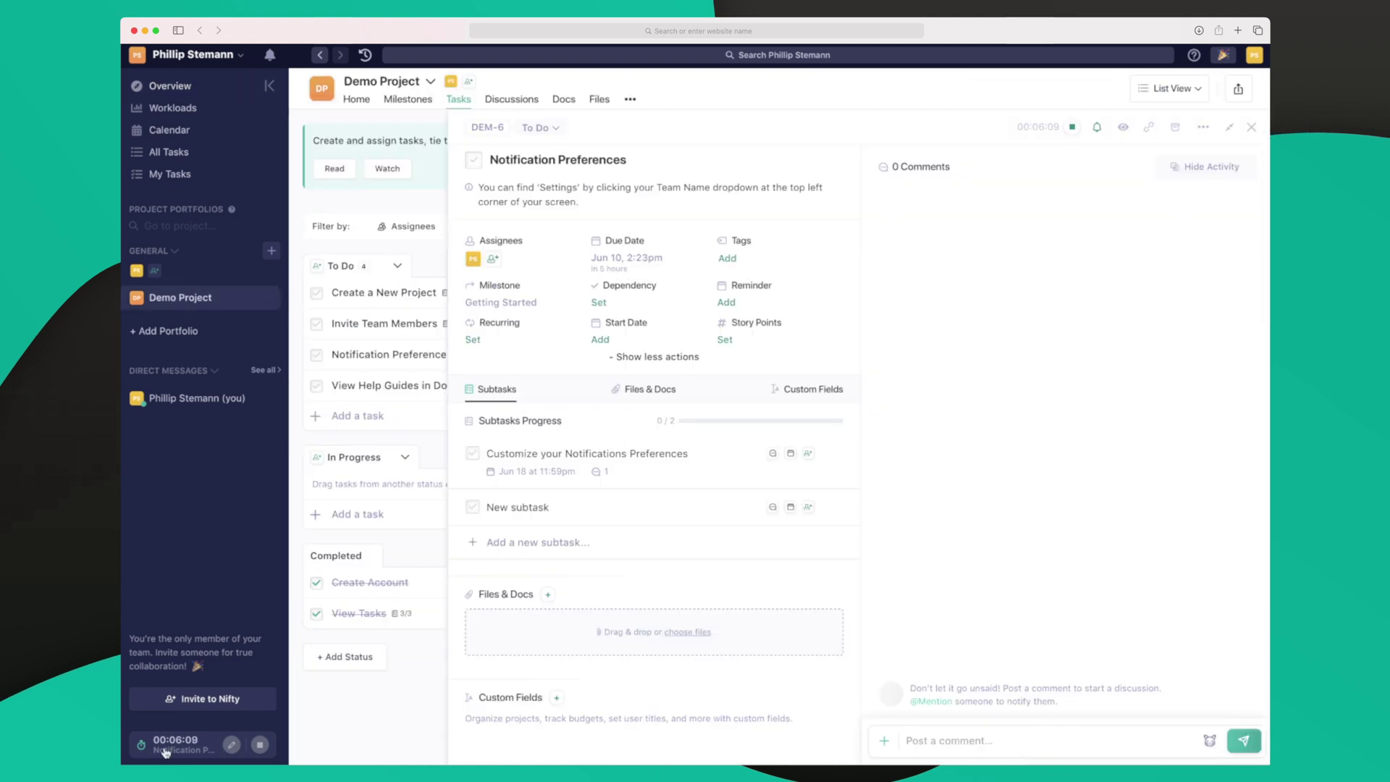
left_click(259, 749)
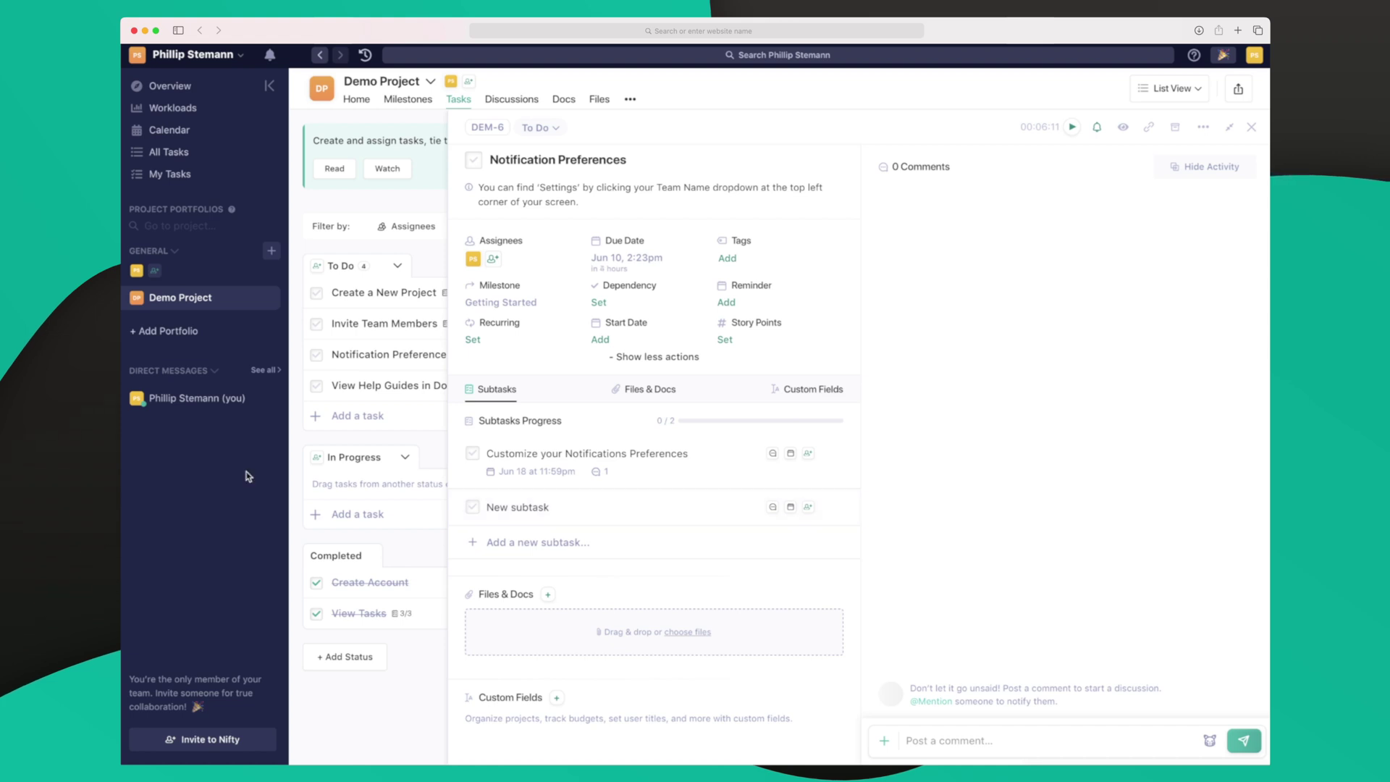
Step: Send 'Hi' in your self direct chat, then open Profile Settings and notification settings
left_click(218, 396)
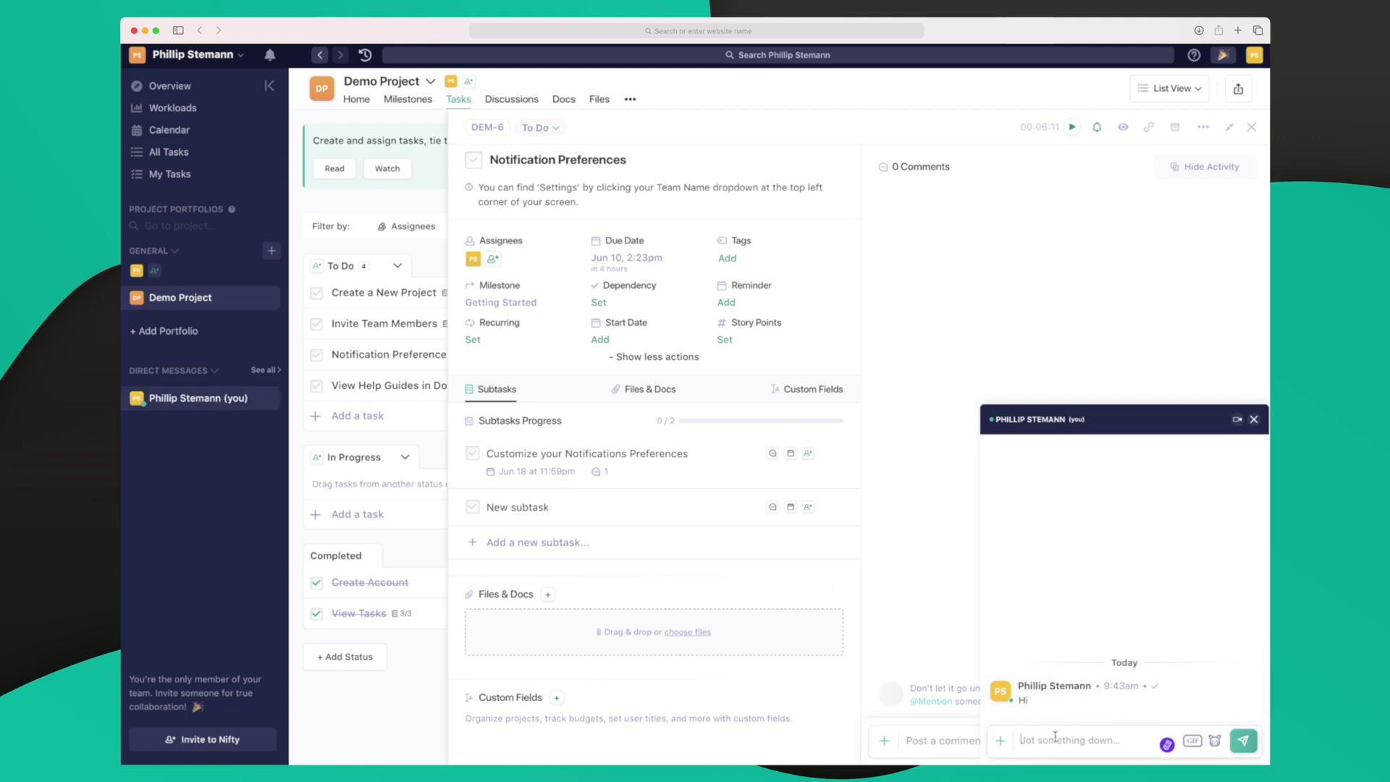
left_click(1021, 740)
type("Hi")
key("Return")
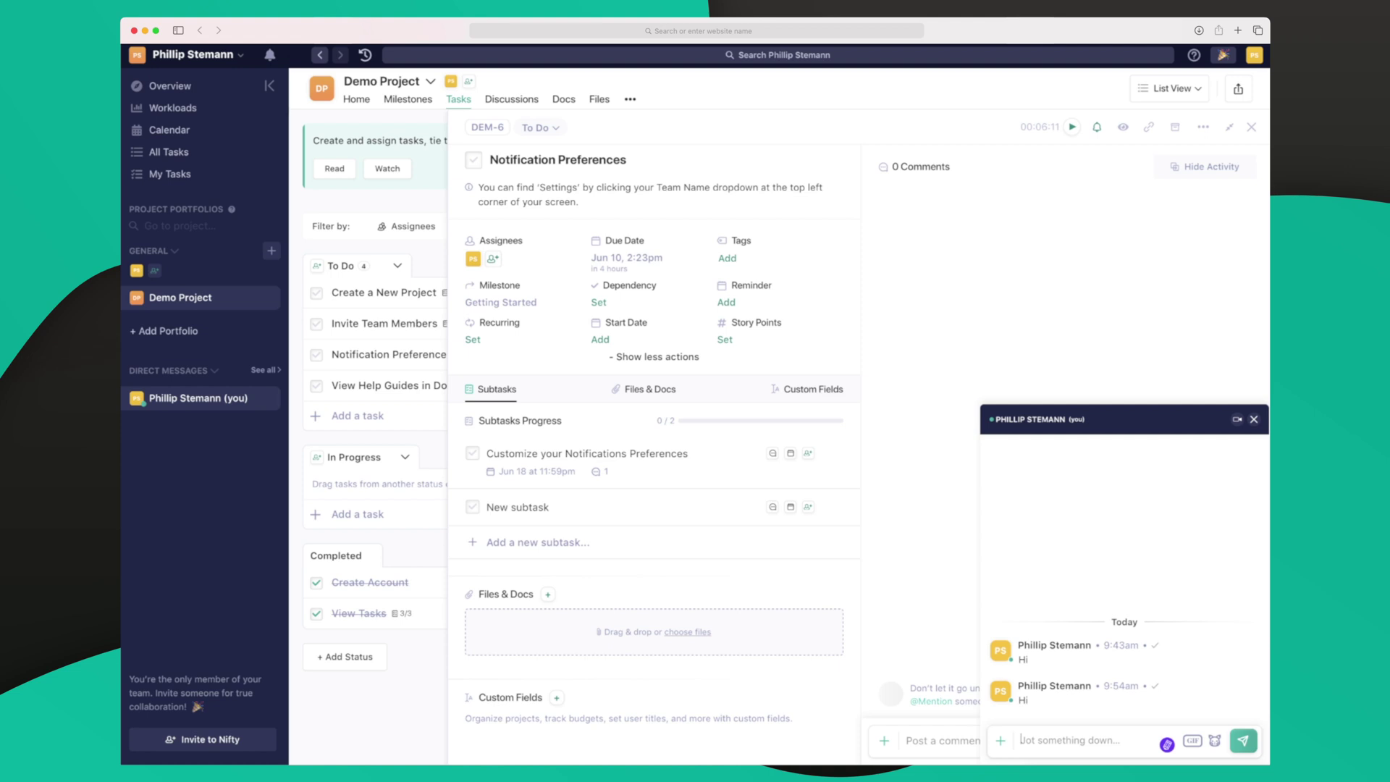
left_click(1256, 62)
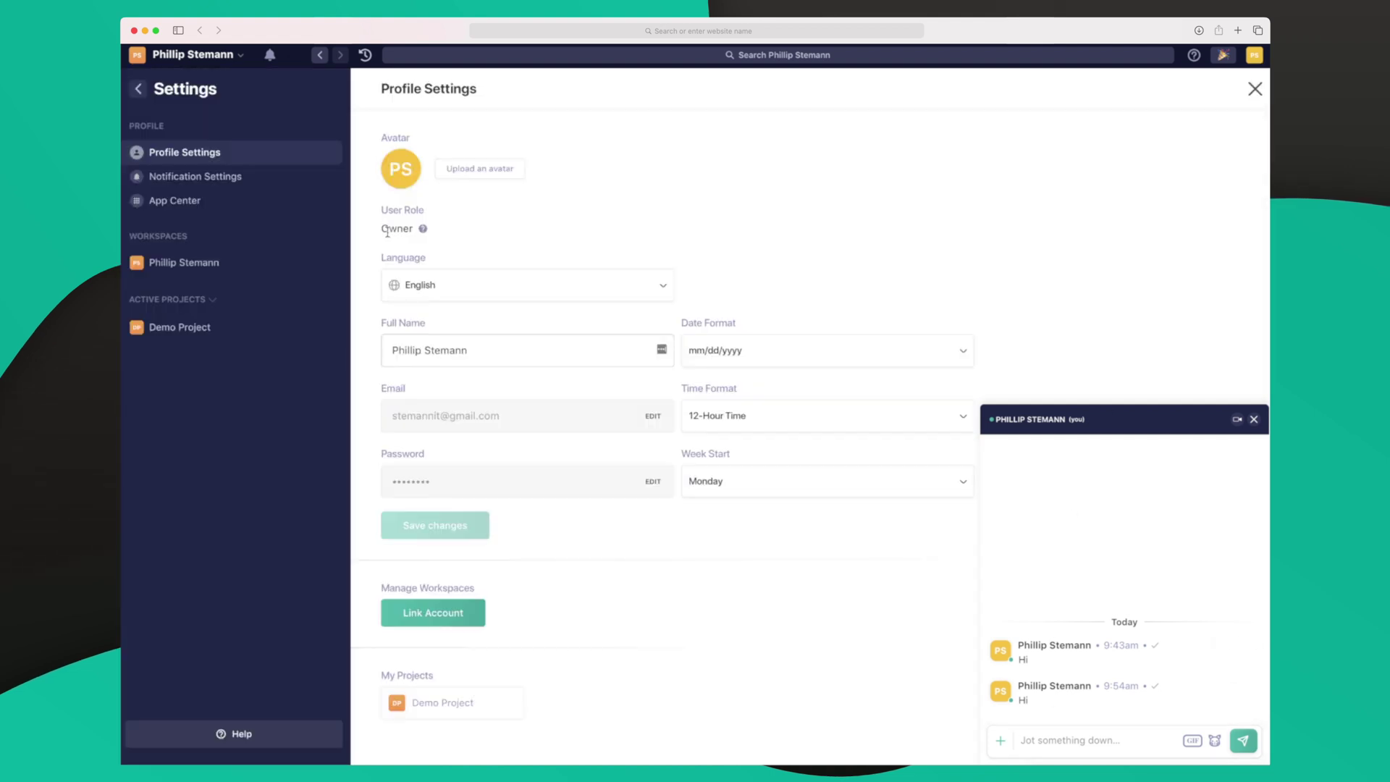
left_click(217, 176)
Step: Open the App Center and browse the Powered by Zapier integration templates
left_click(187, 200)
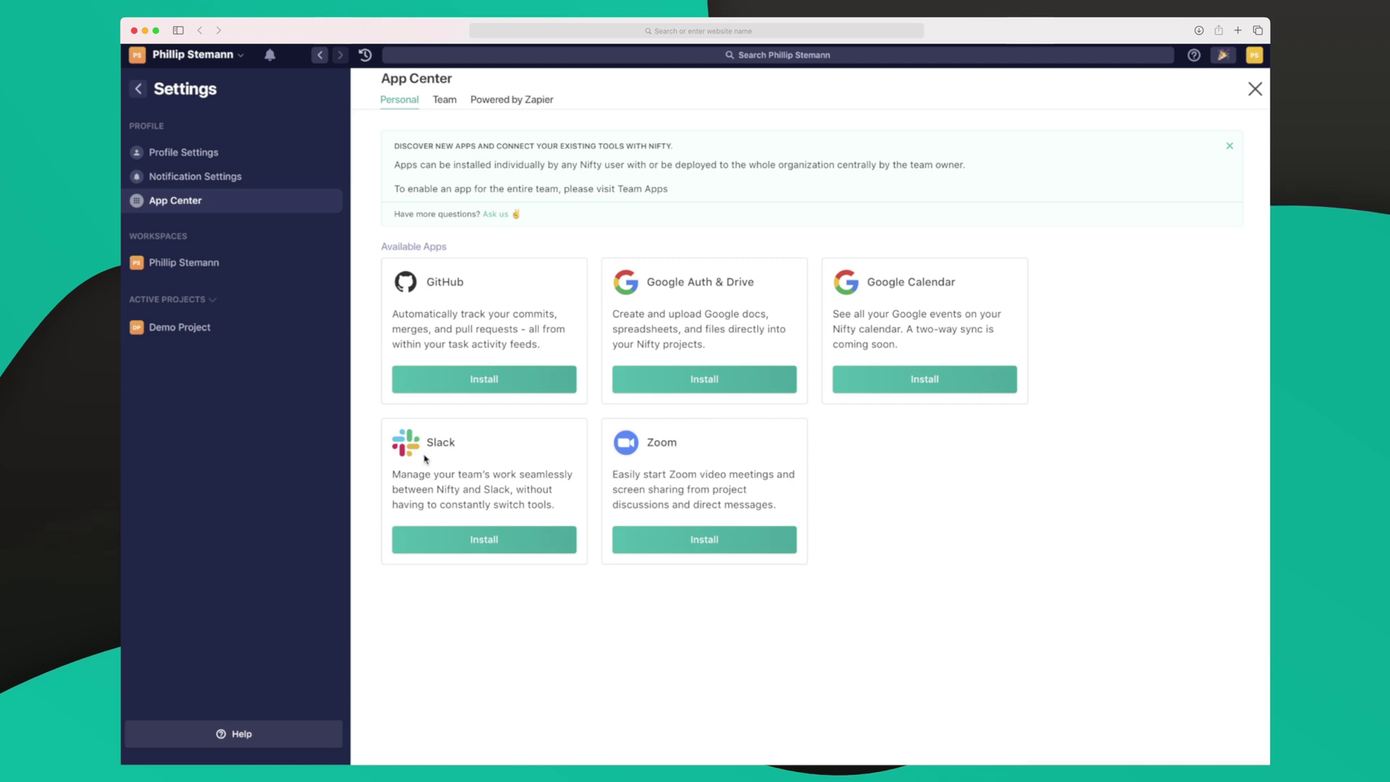
left_click(519, 104)
scroll(572, 354, "down", 1)
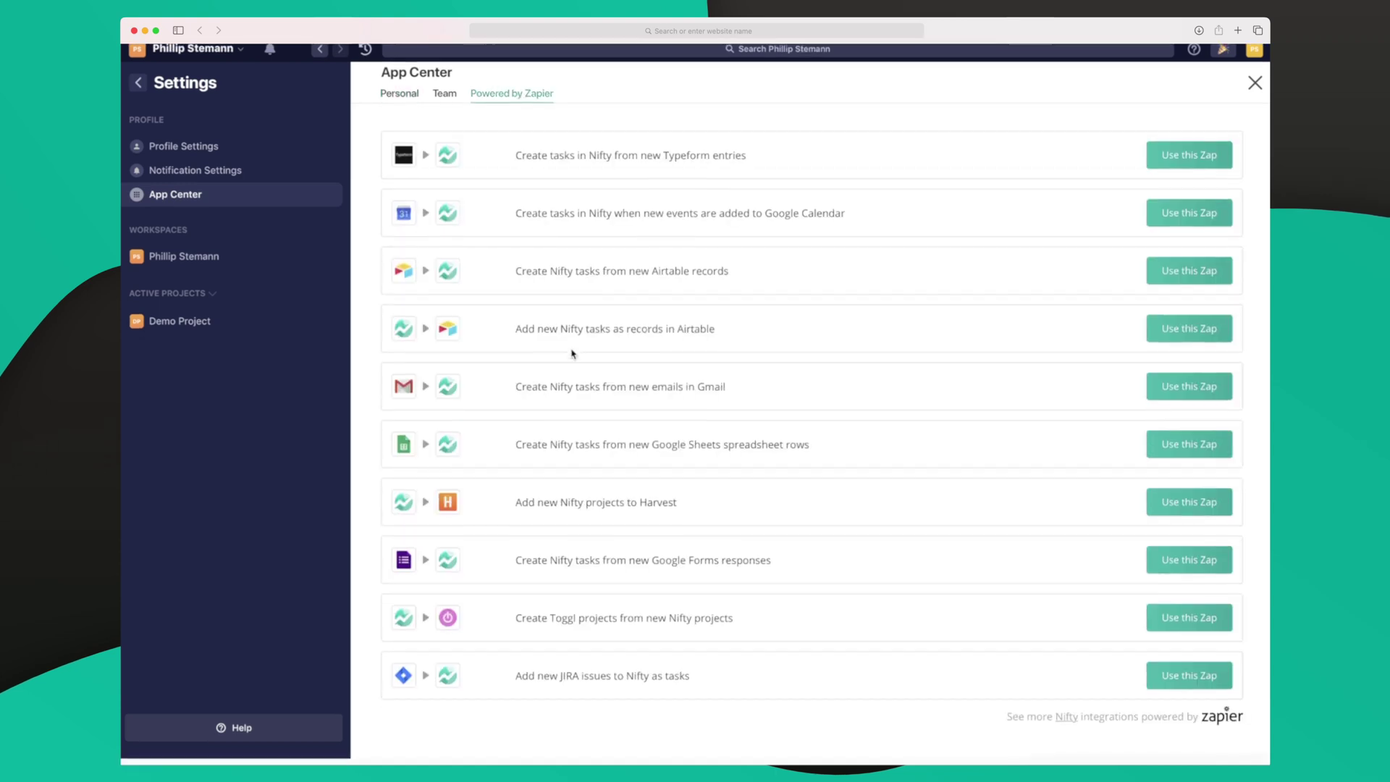
Step: Step through the workspace's invitation, General, Add-ons and Billing settings pages
left_click(214, 264)
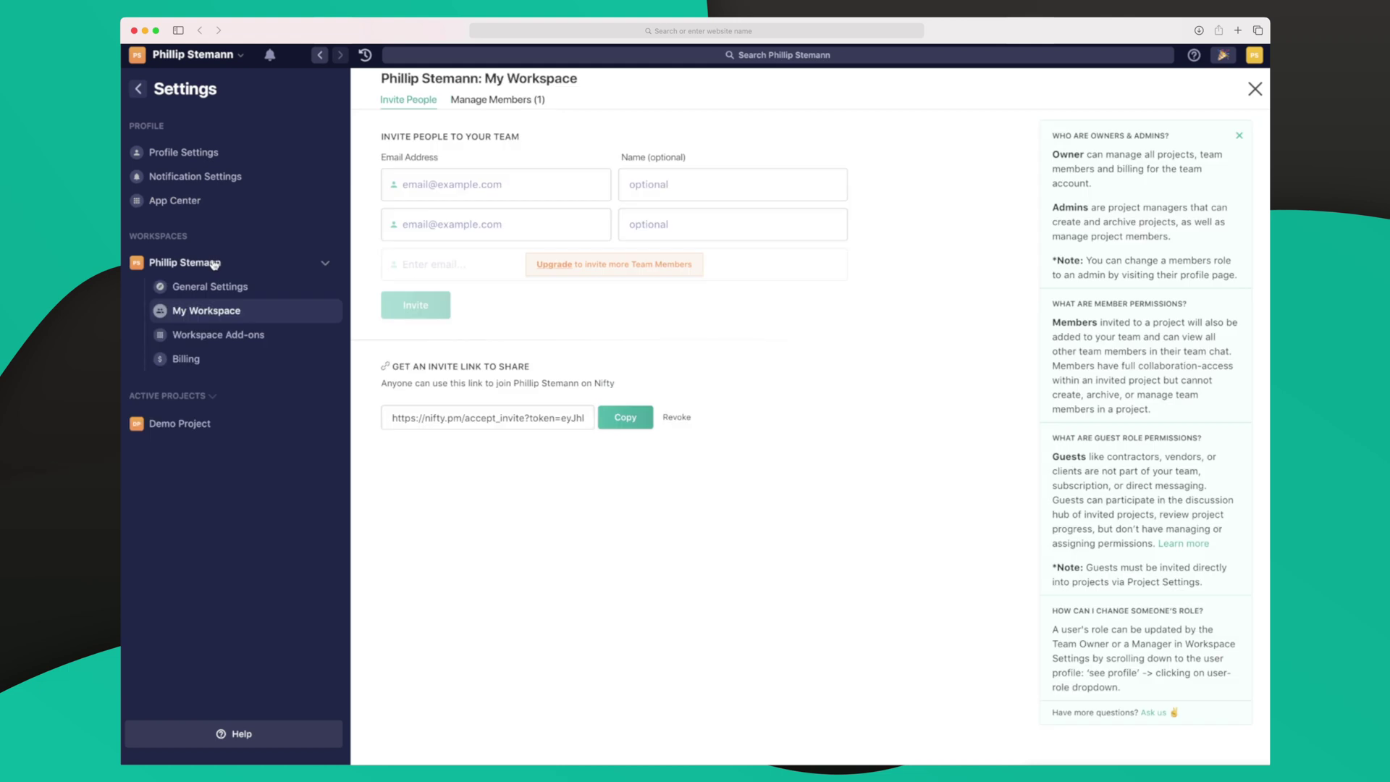
left_click(219, 287)
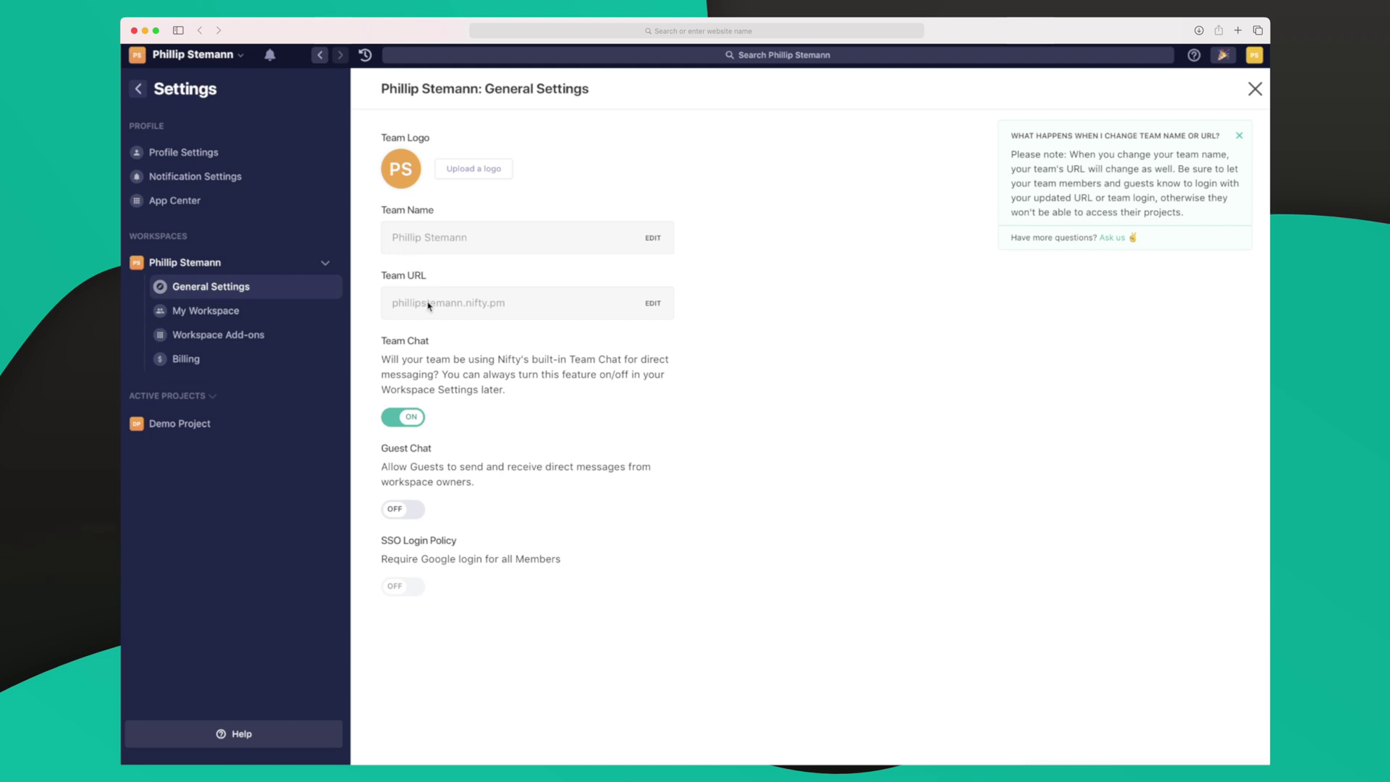
left_click(223, 313)
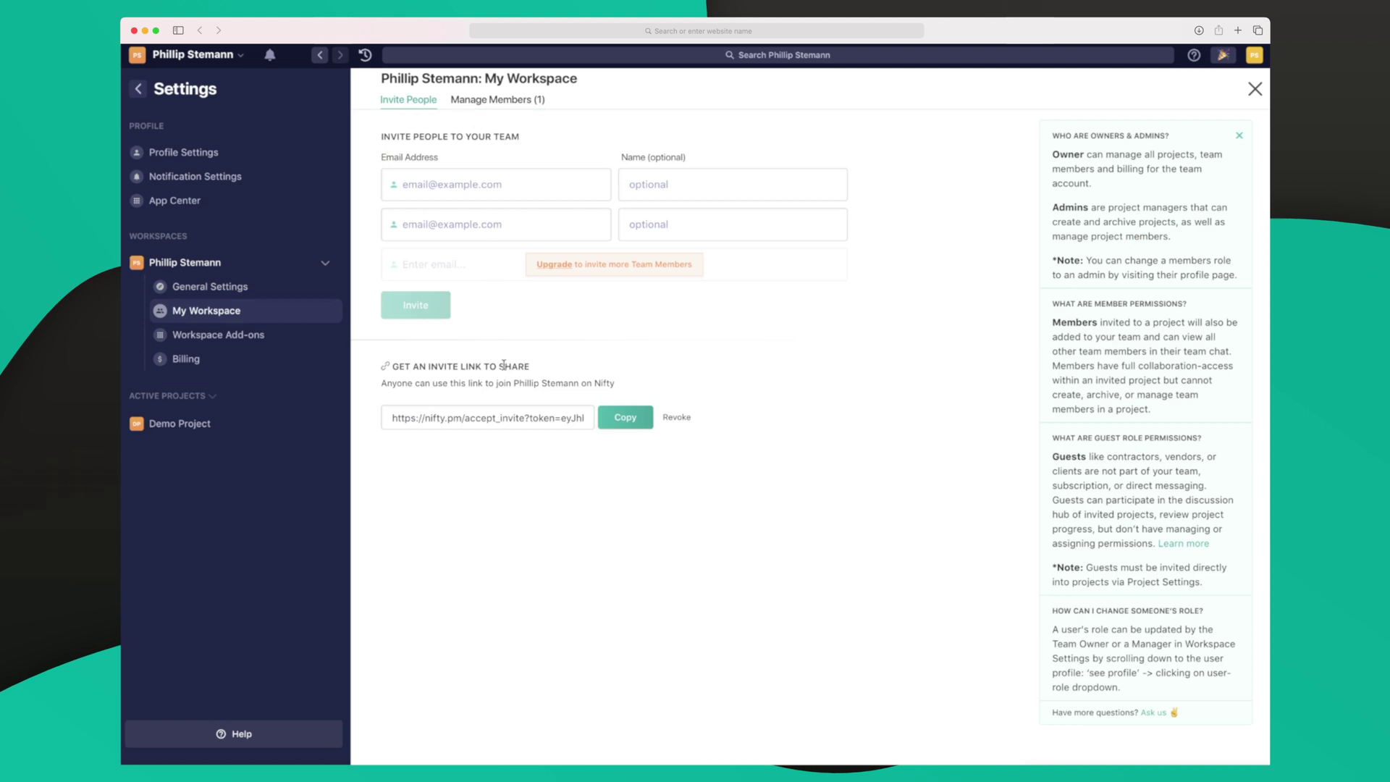
left_click(220, 337)
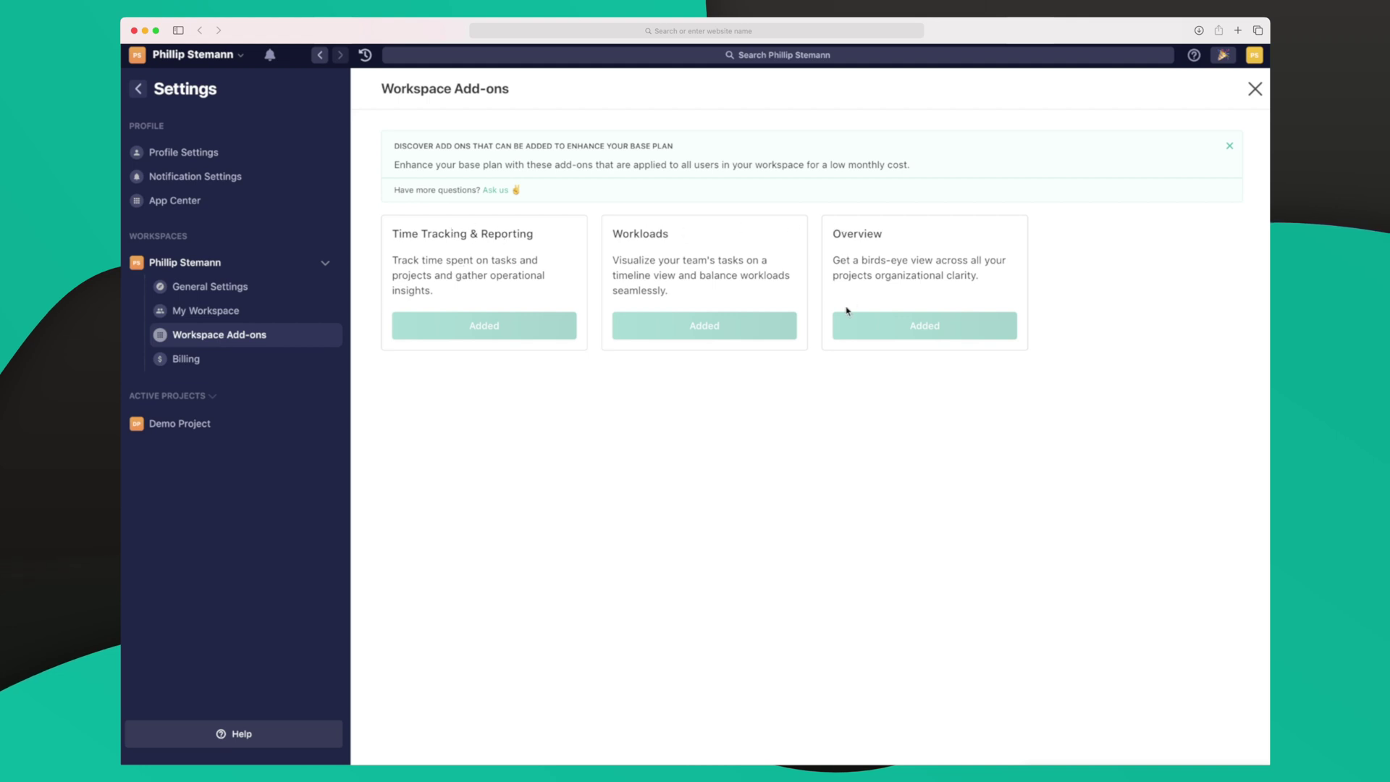
left_click(192, 362)
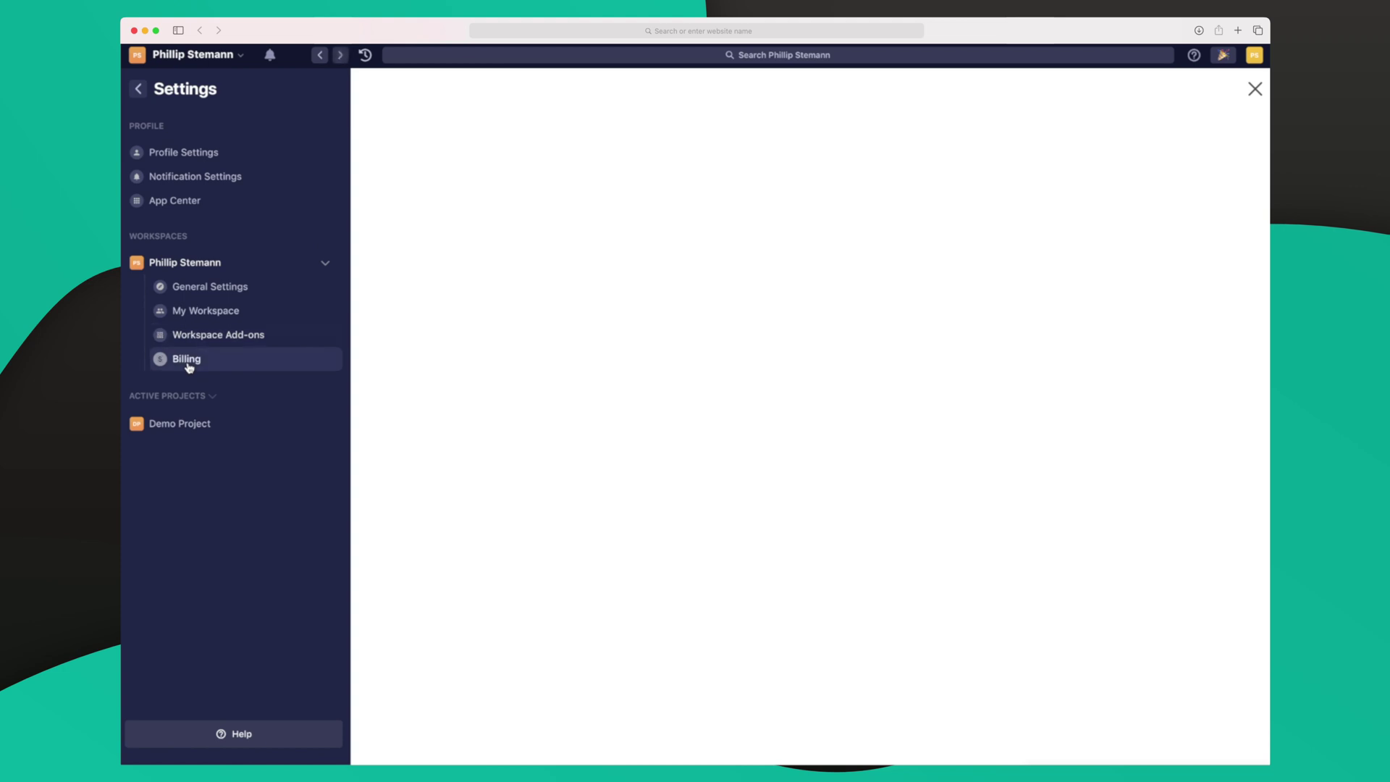
Step: In Demo Project's Project Settings, change Default Task View from List View to Kanban View
left_click(184, 424)
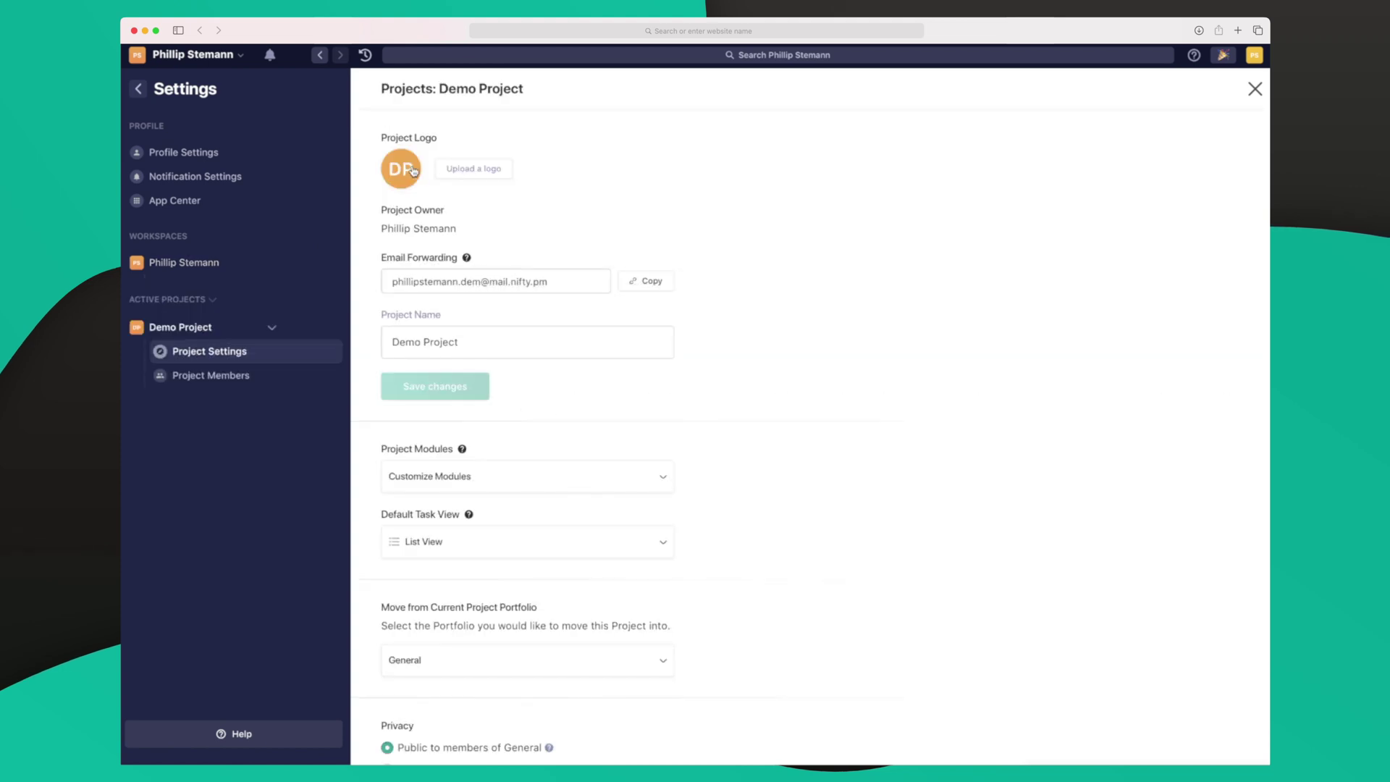
scroll(413, 171, "down", 2)
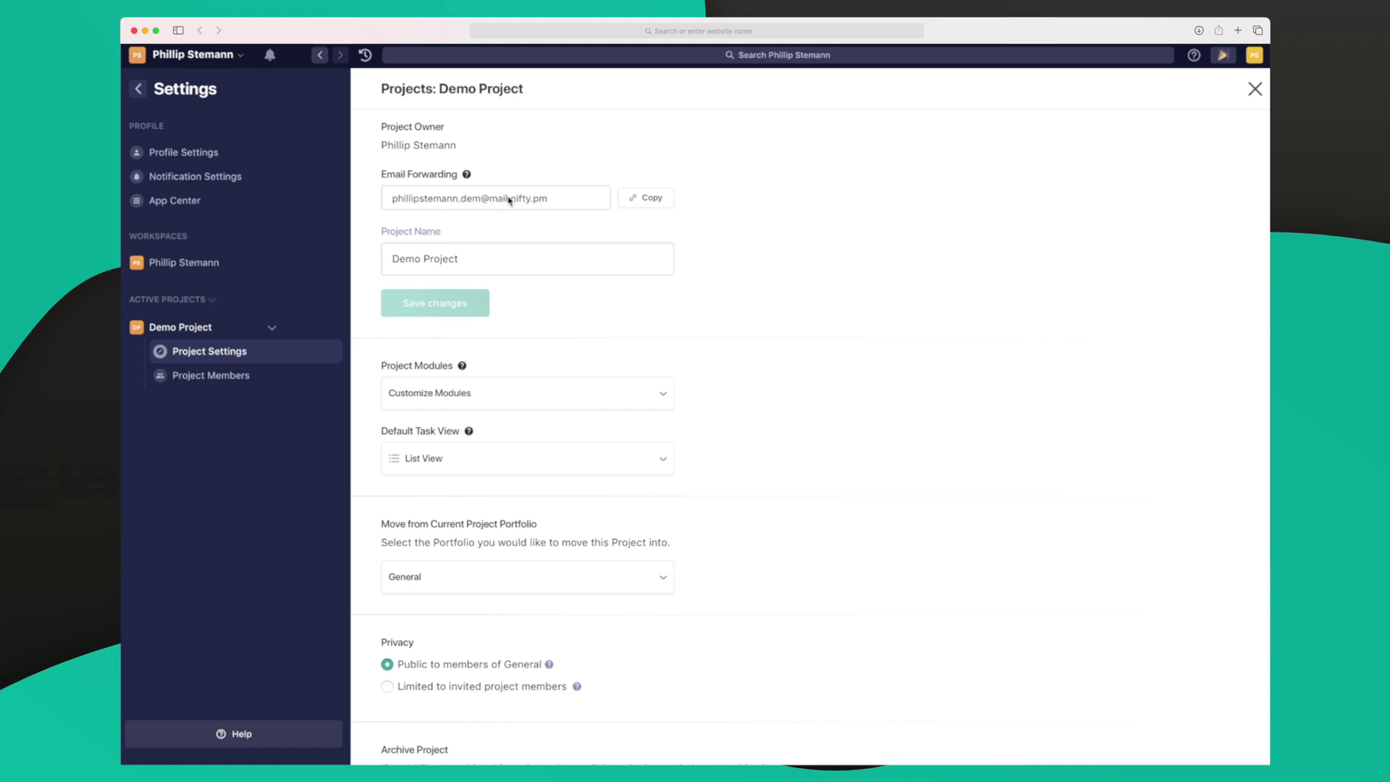
scroll(509, 200, "down", 1)
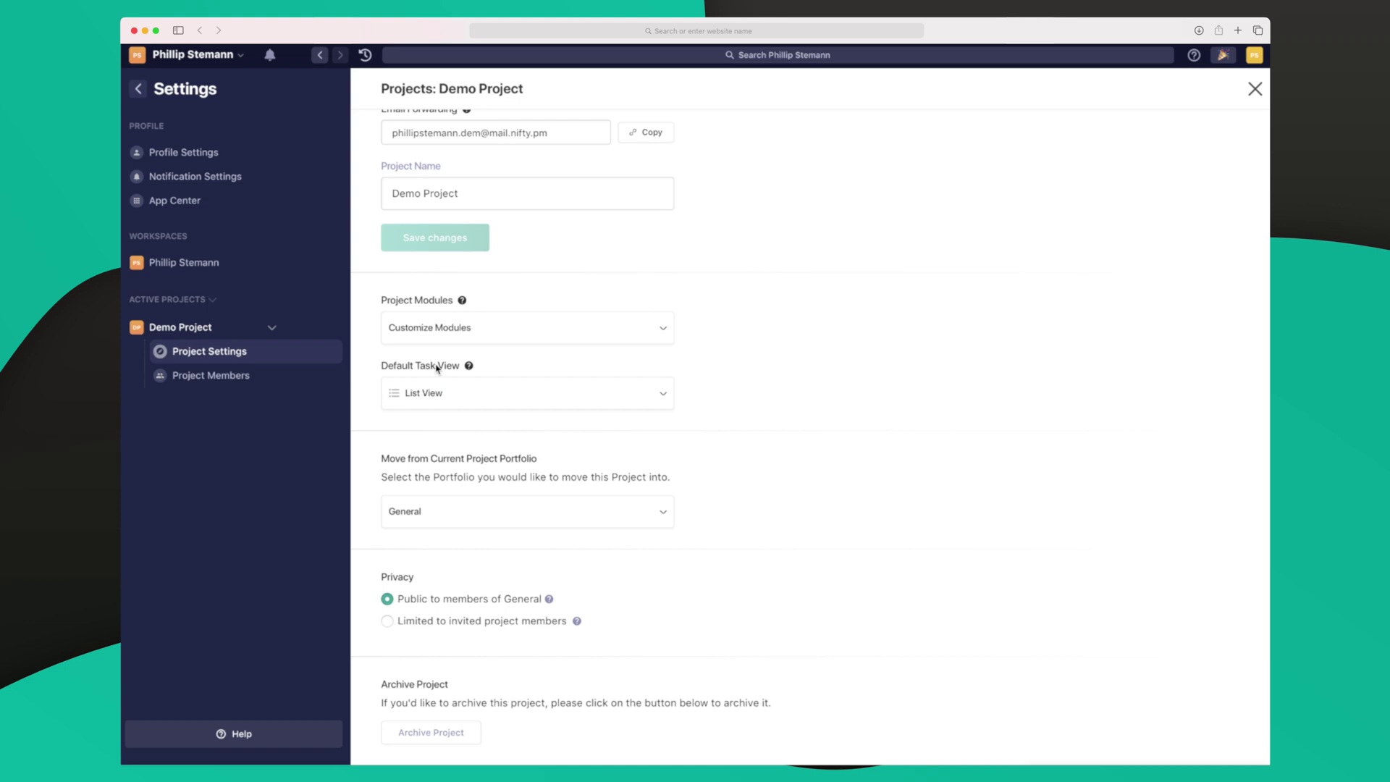
left_click(440, 391)
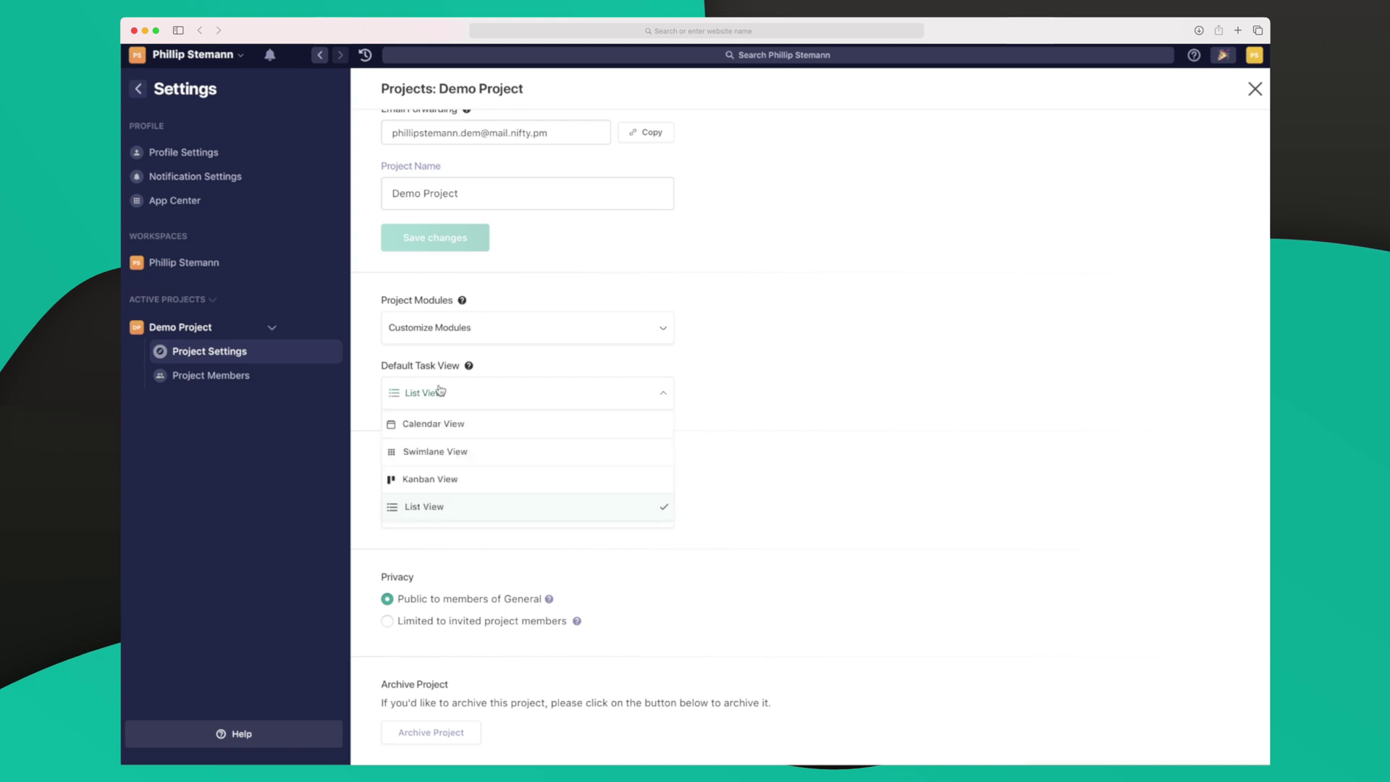
left_click(456, 479)
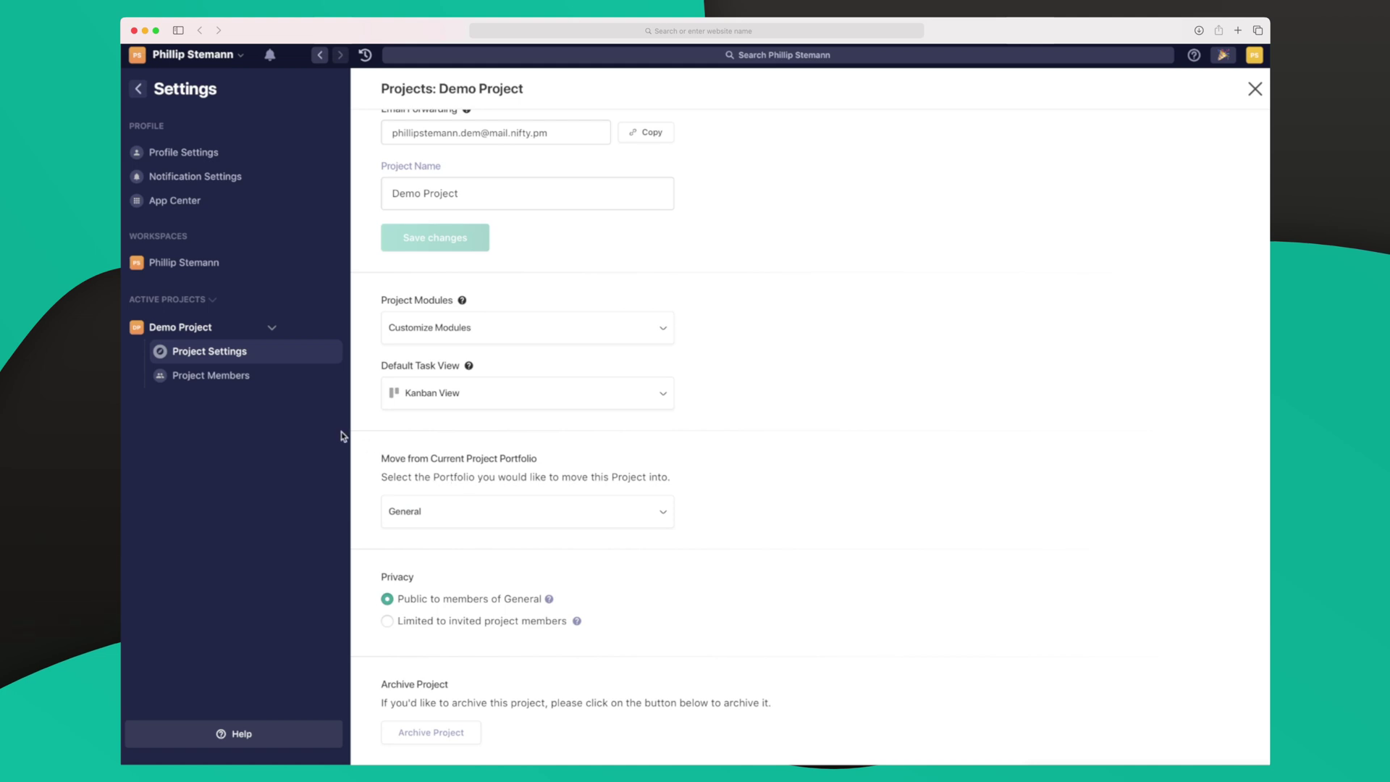
left_click(239, 383)
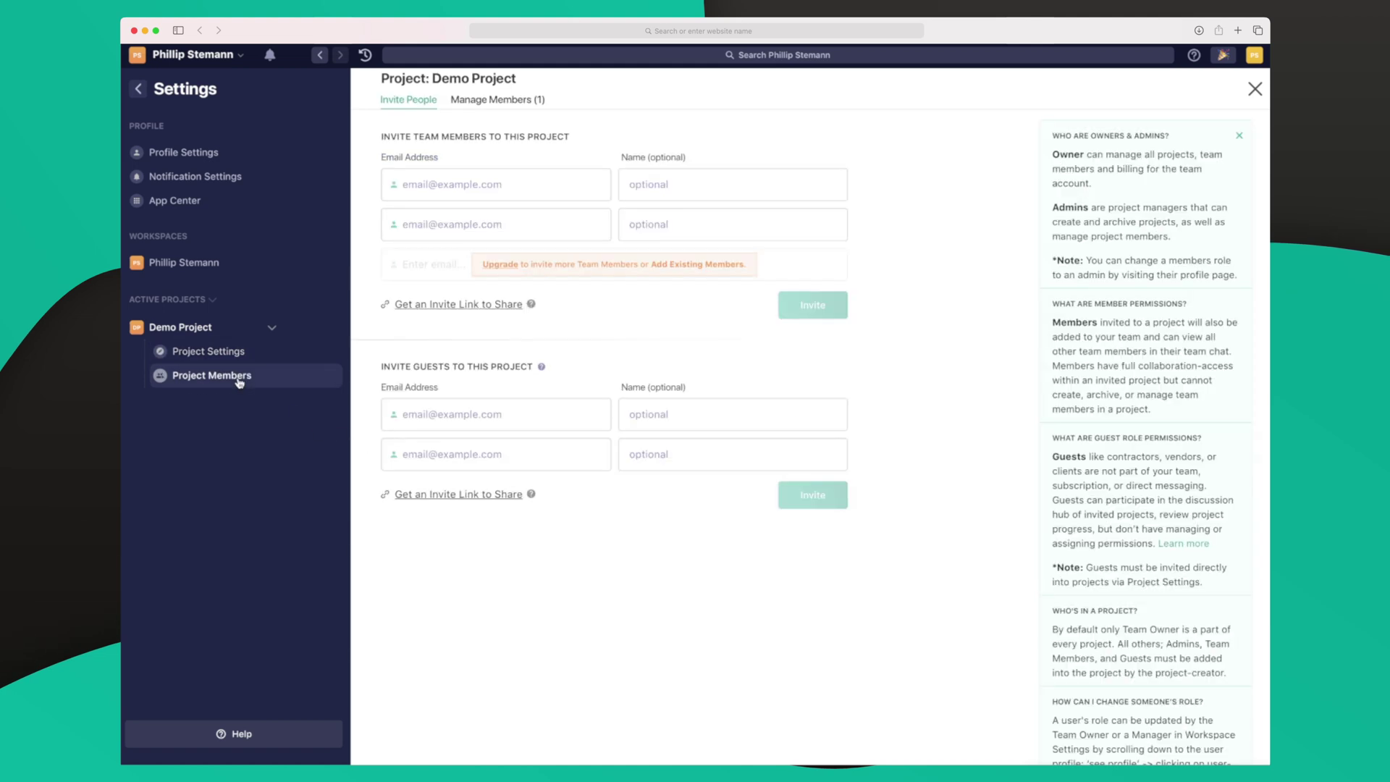
left_click(269, 298)
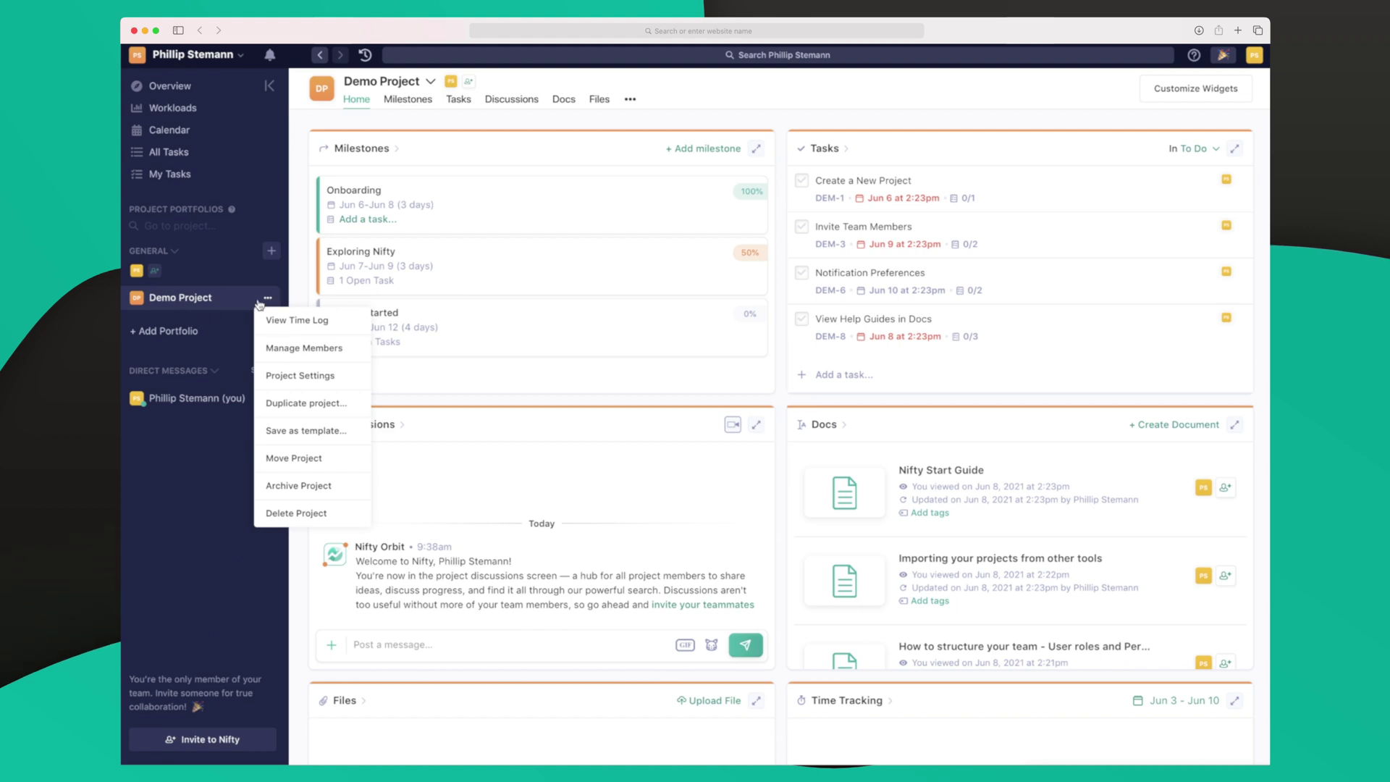
Step: On Demo Project's task board, move Create a New Project into In Progress
left_click(268, 298)
left_click(269, 298)
left_click(355, 107)
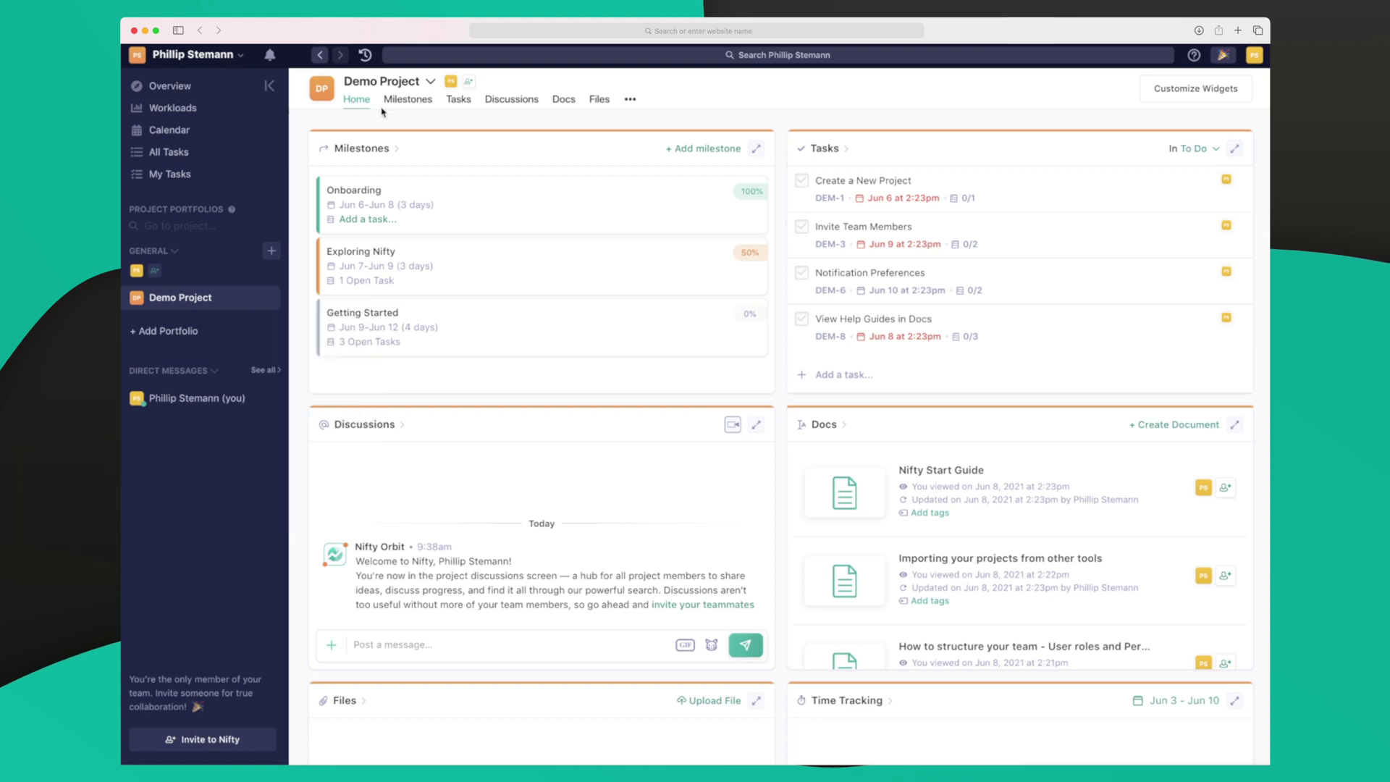
left_click(457, 102)
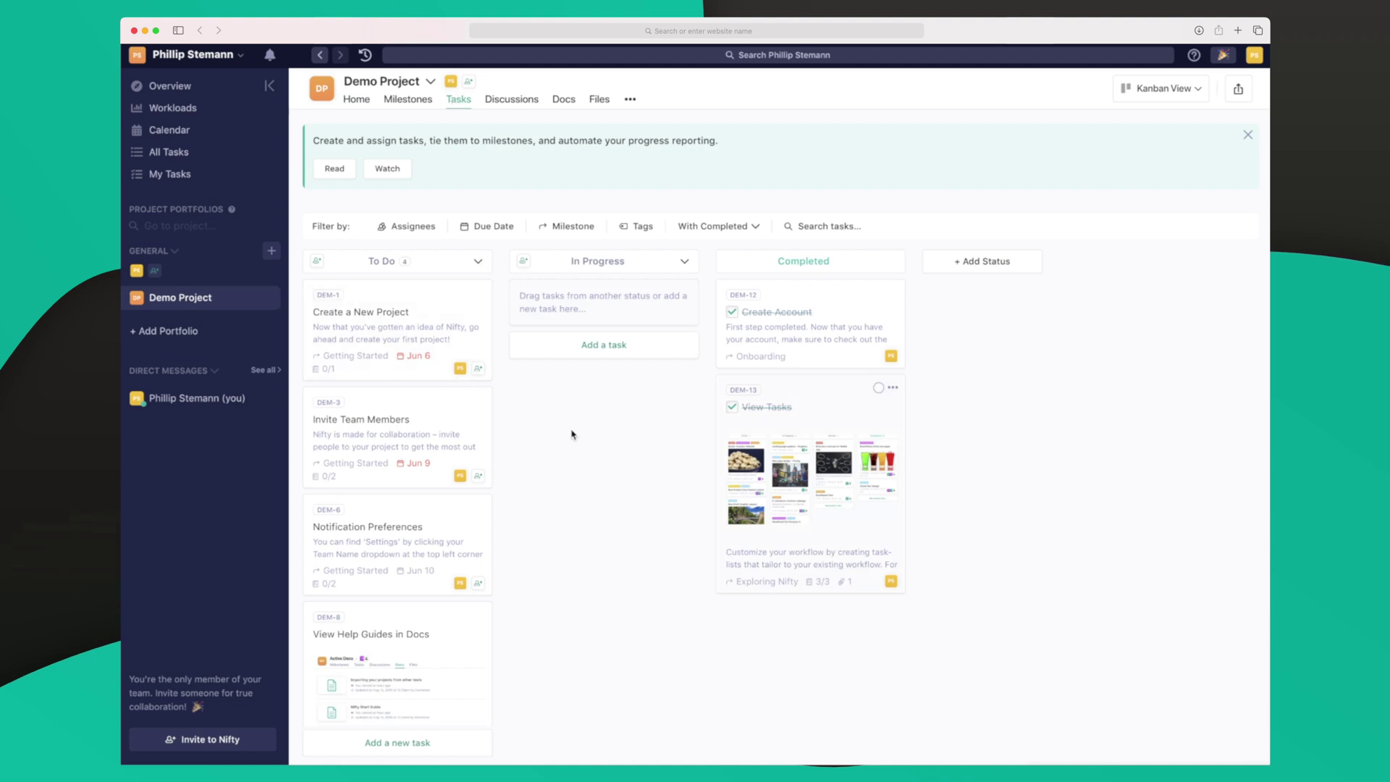
left_click_drag(406, 316, 612, 304)
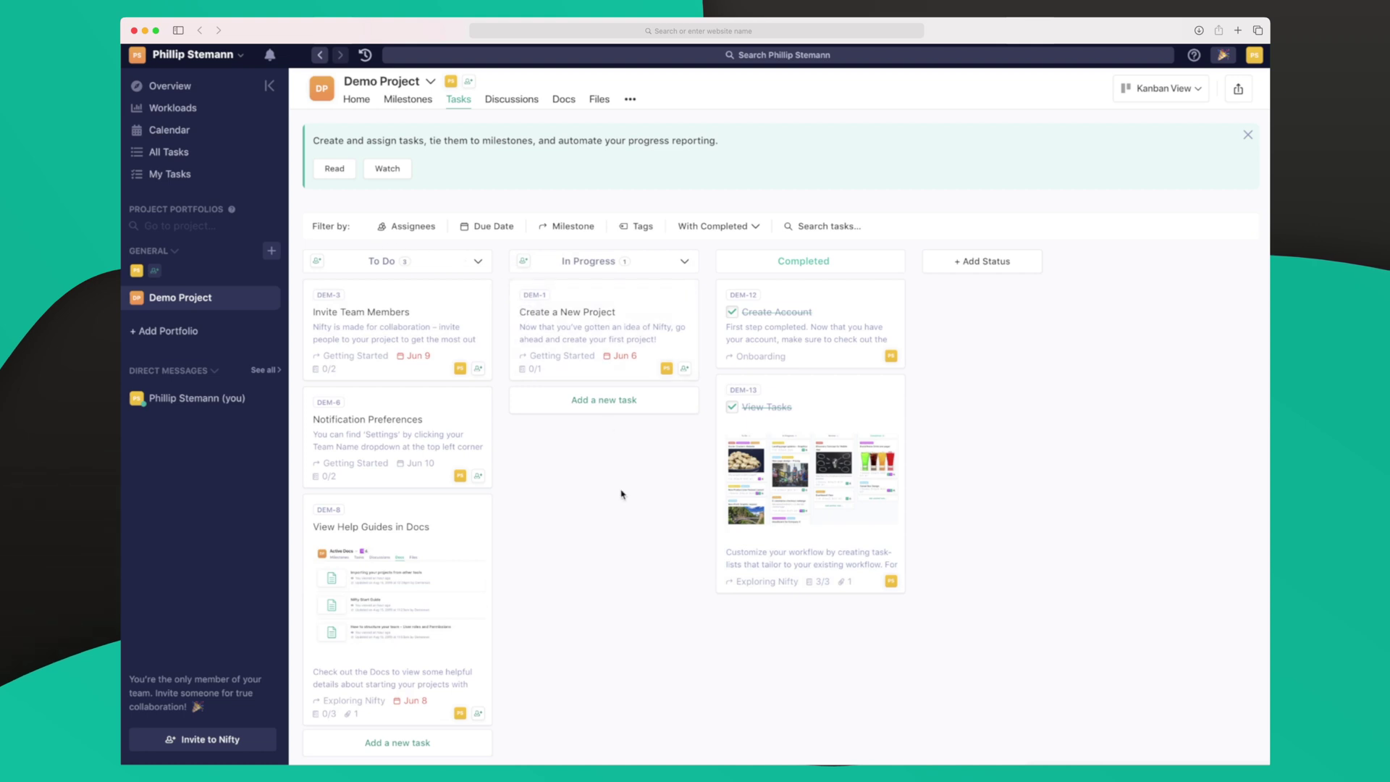
Step: Switch the tasks to Swimlane View, then to the June 2021 Calendar View
left_click(1178, 87)
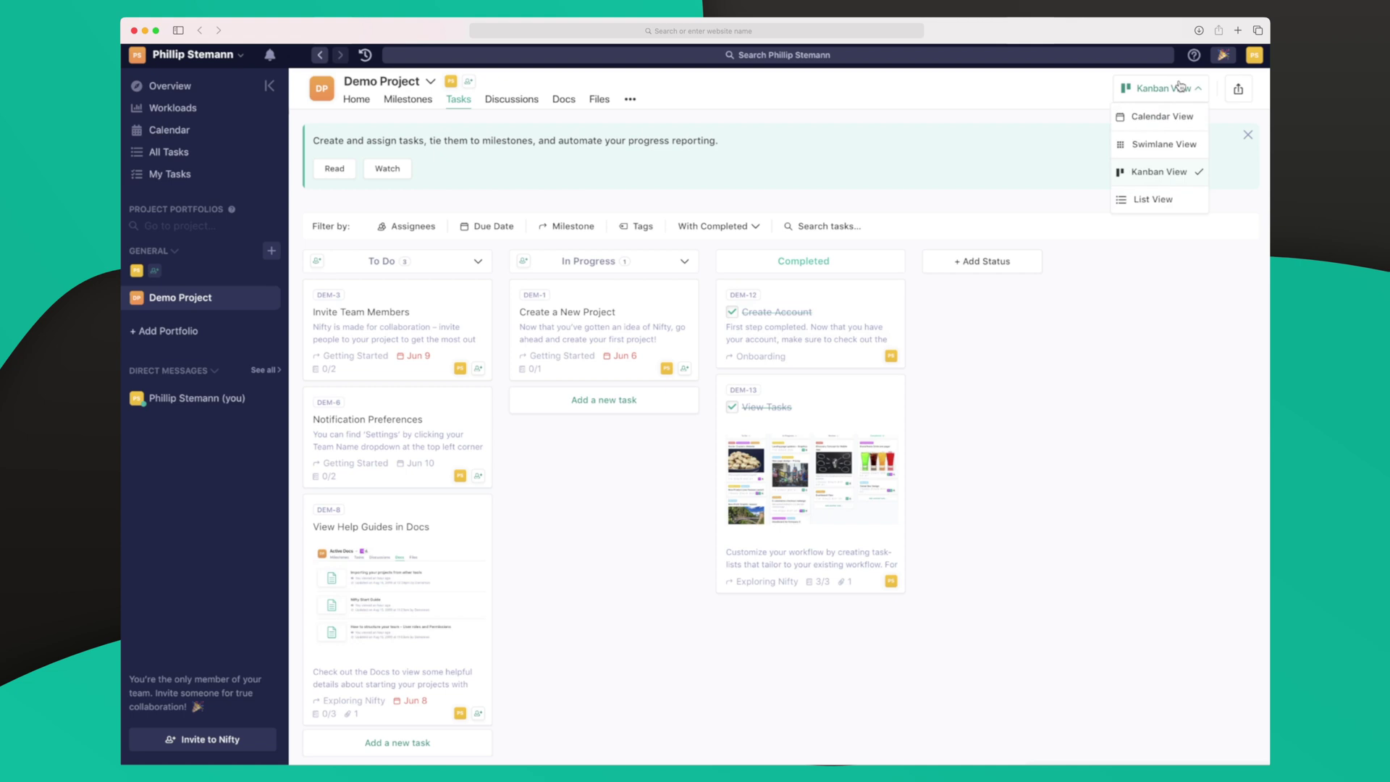
left_click(1168, 145)
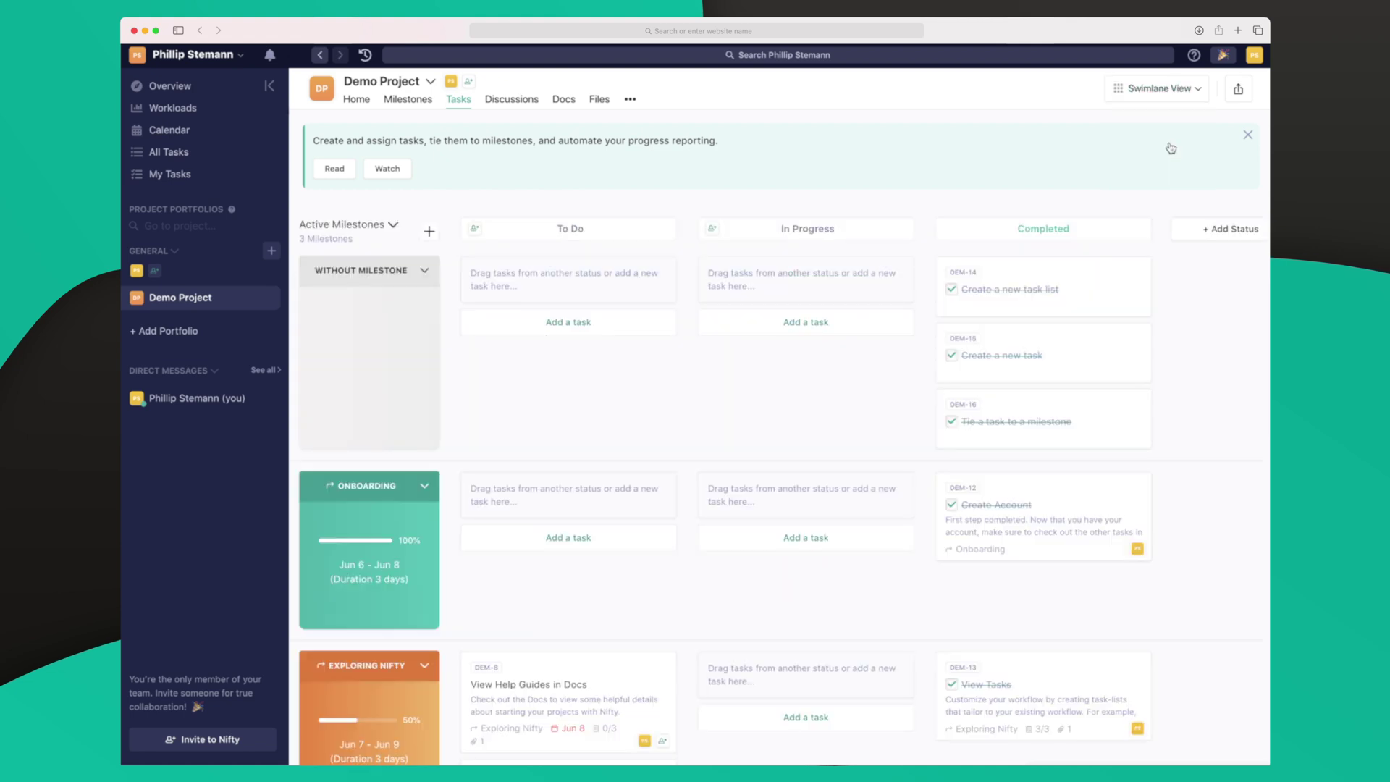
left_click(1165, 88)
left_click(1169, 114)
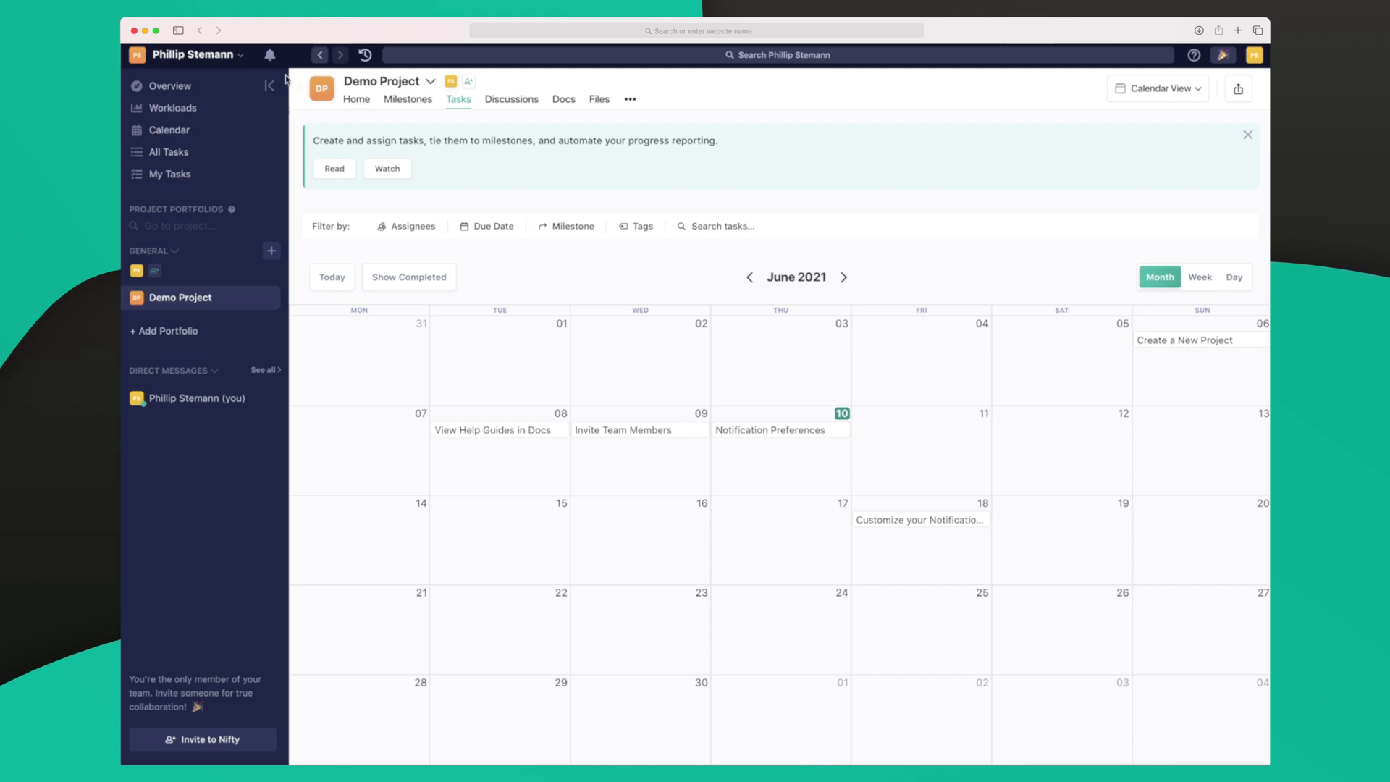
Step: Check the bell notifications, then search 'notification pre' to find the Notification Preferences task
left_click(270, 55)
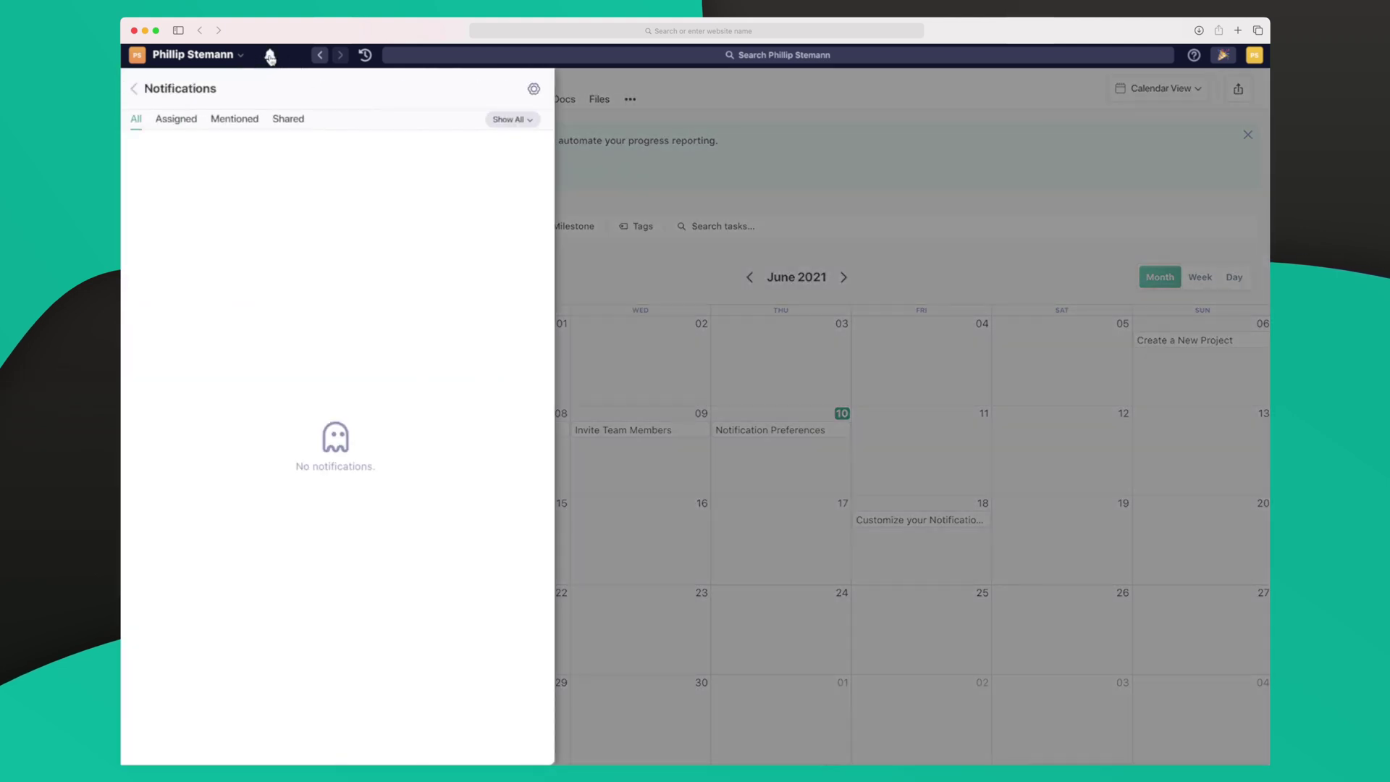
left_click(581, 131)
left_click(815, 56)
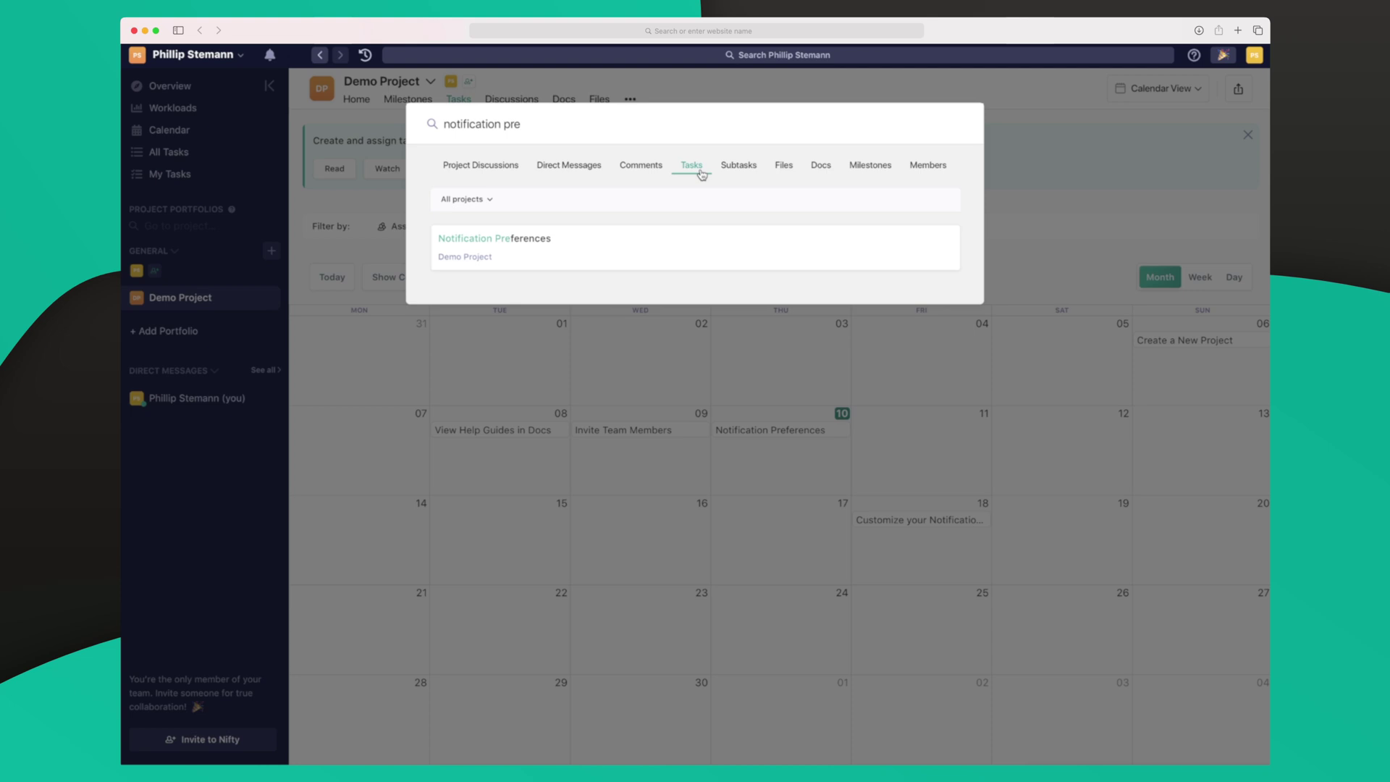
left_click(497, 169)
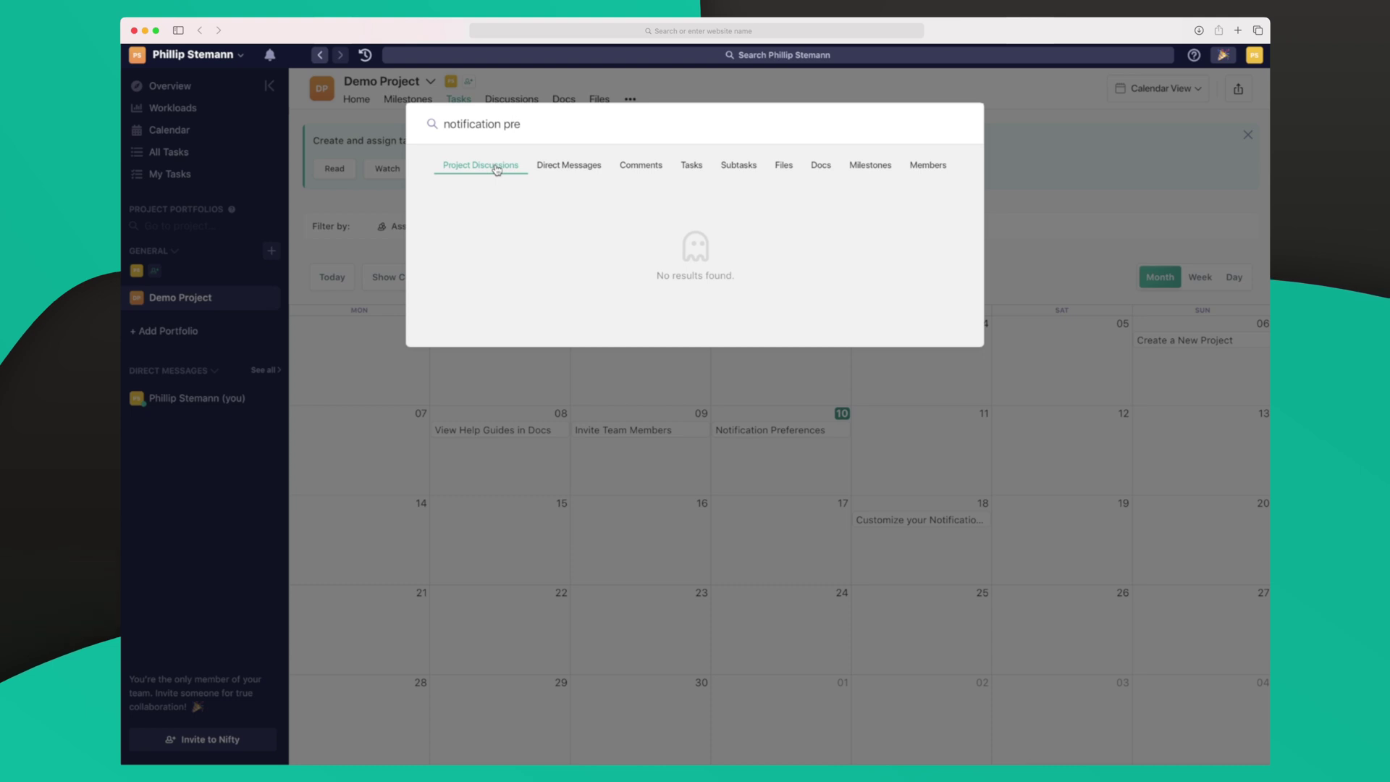
left_click(692, 166)
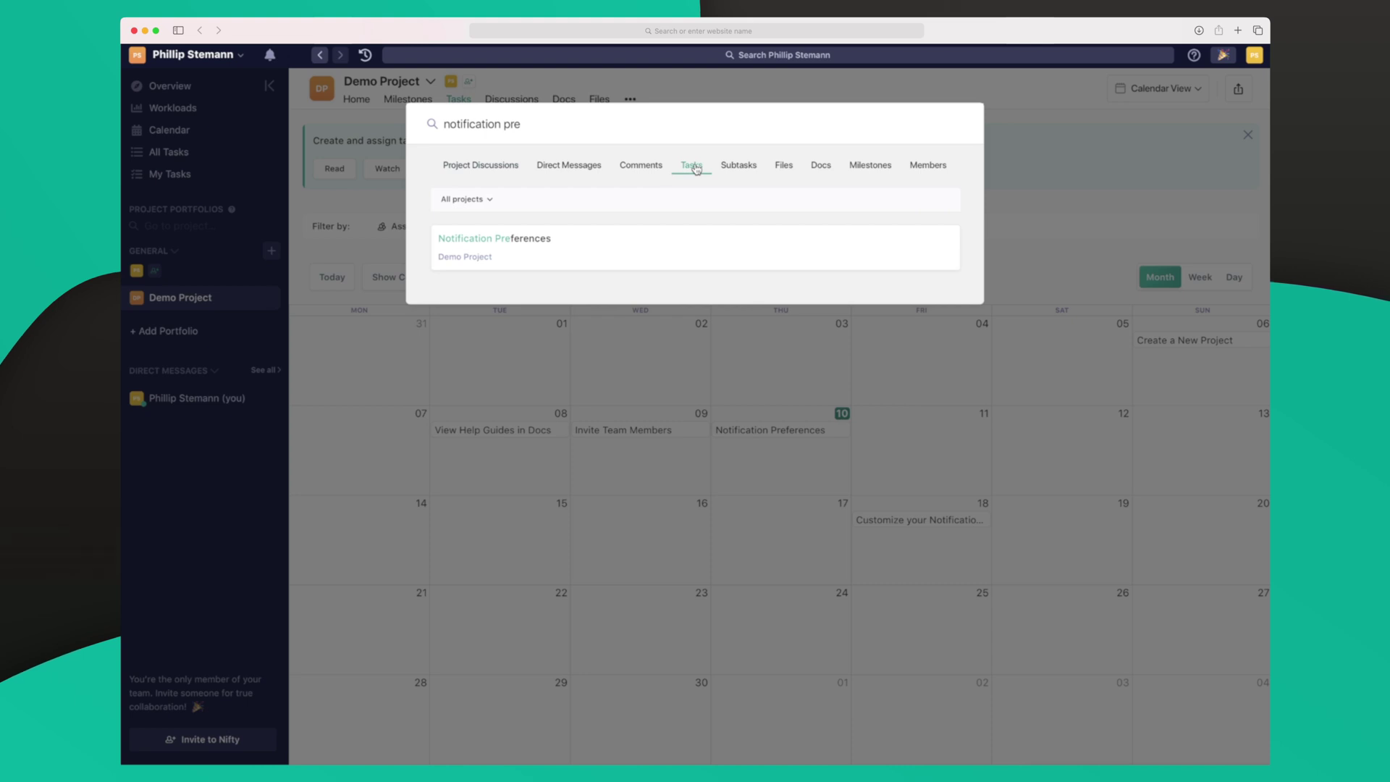
Step: Review the other search categories (messages, comments, subtasks, files, docs, milestones), then close search
left_click(510, 171)
left_click(557, 176)
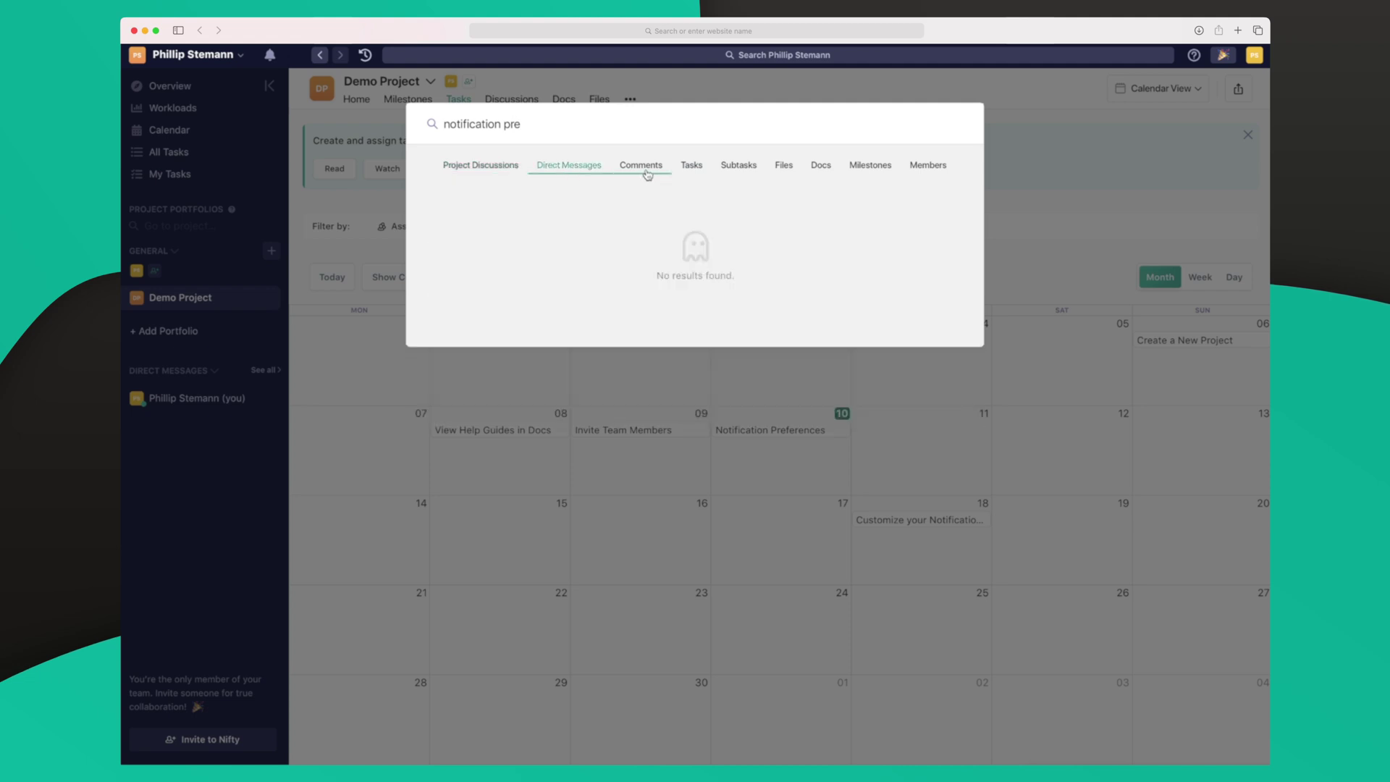
left_click(643, 172)
left_click(744, 167)
left_click(790, 170)
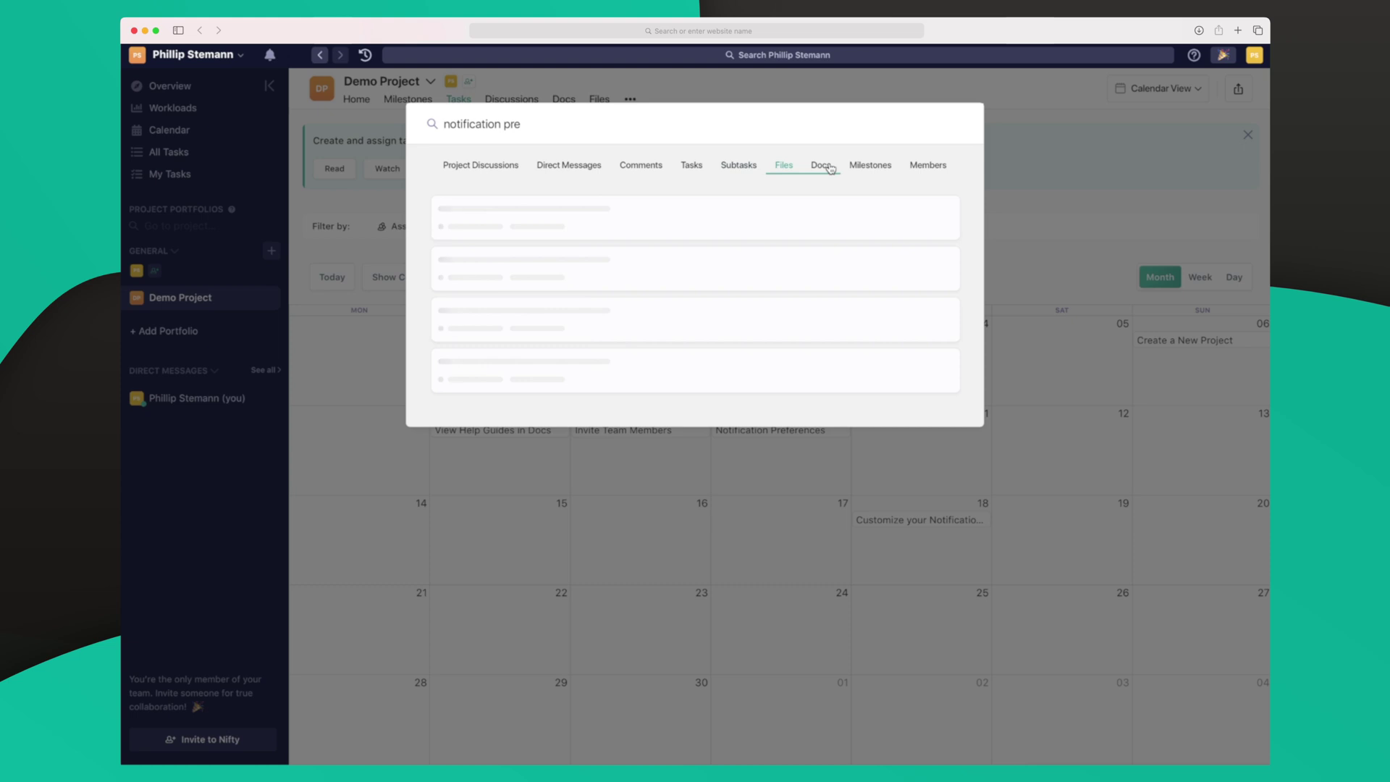
left_click(830, 169)
left_click(877, 170)
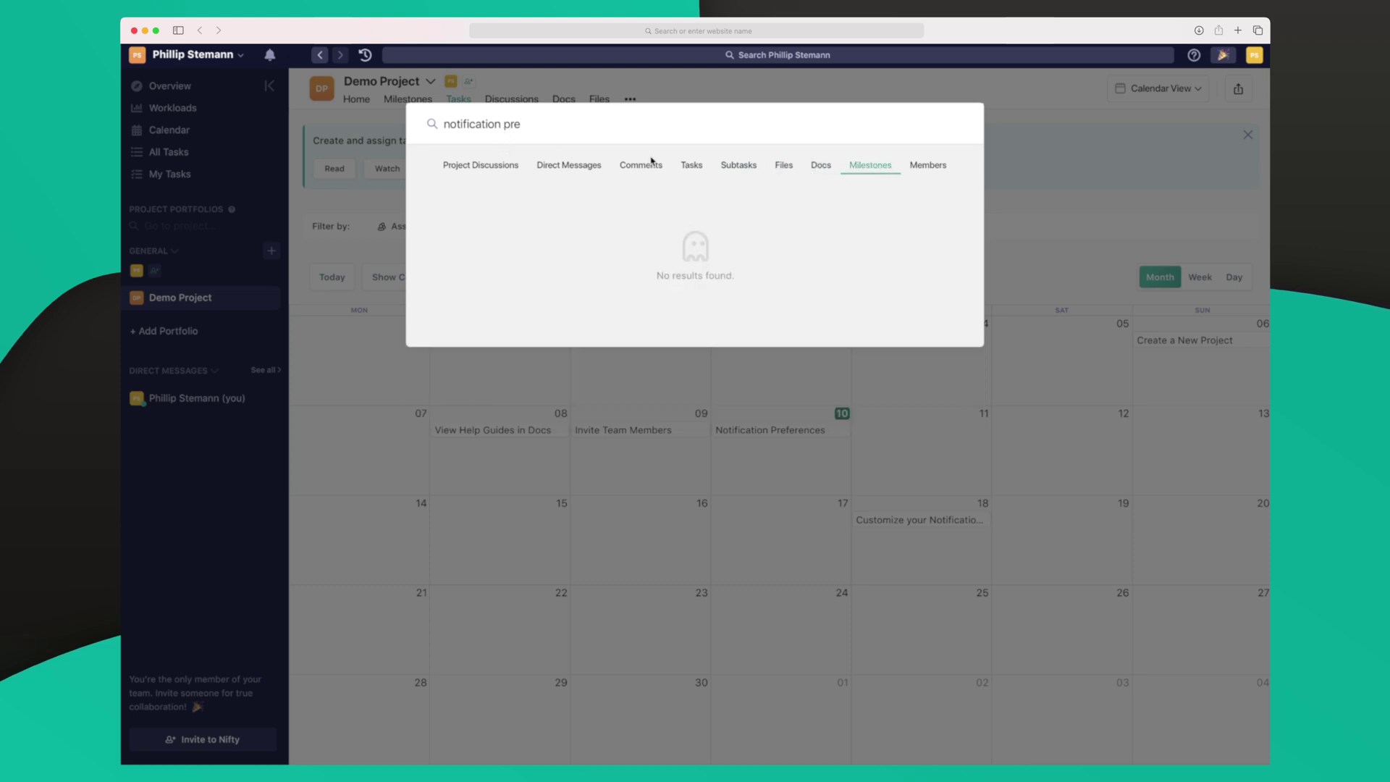
left_click(689, 168)
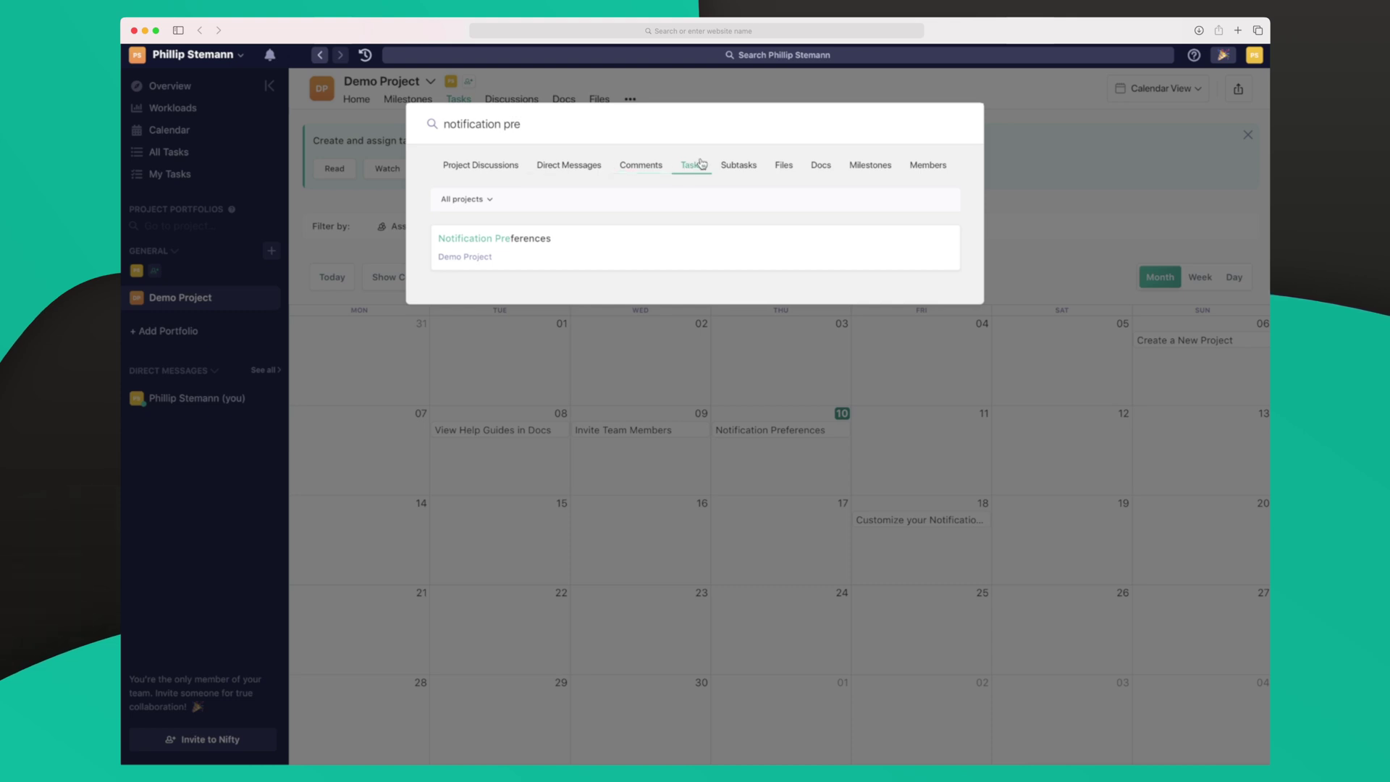
left_click(194, 491)
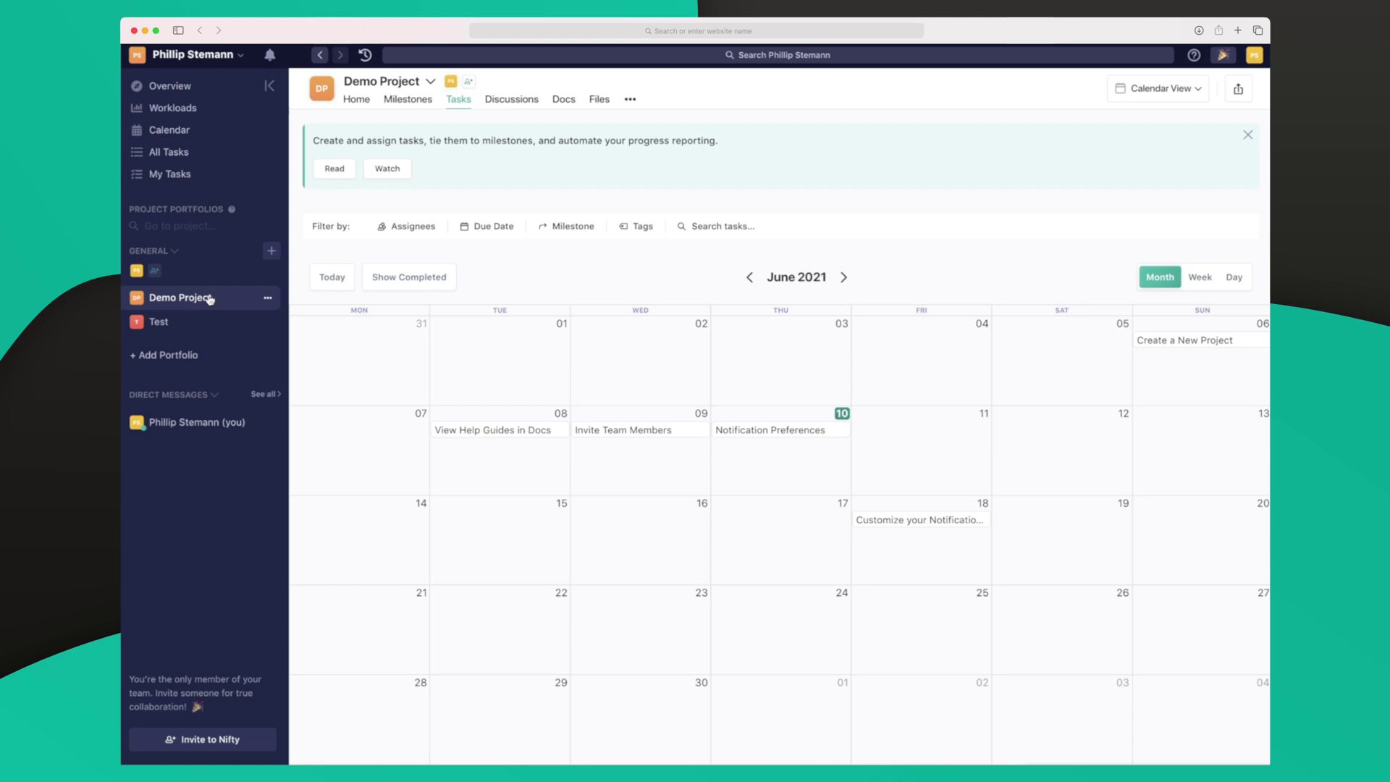
left_click(271, 250)
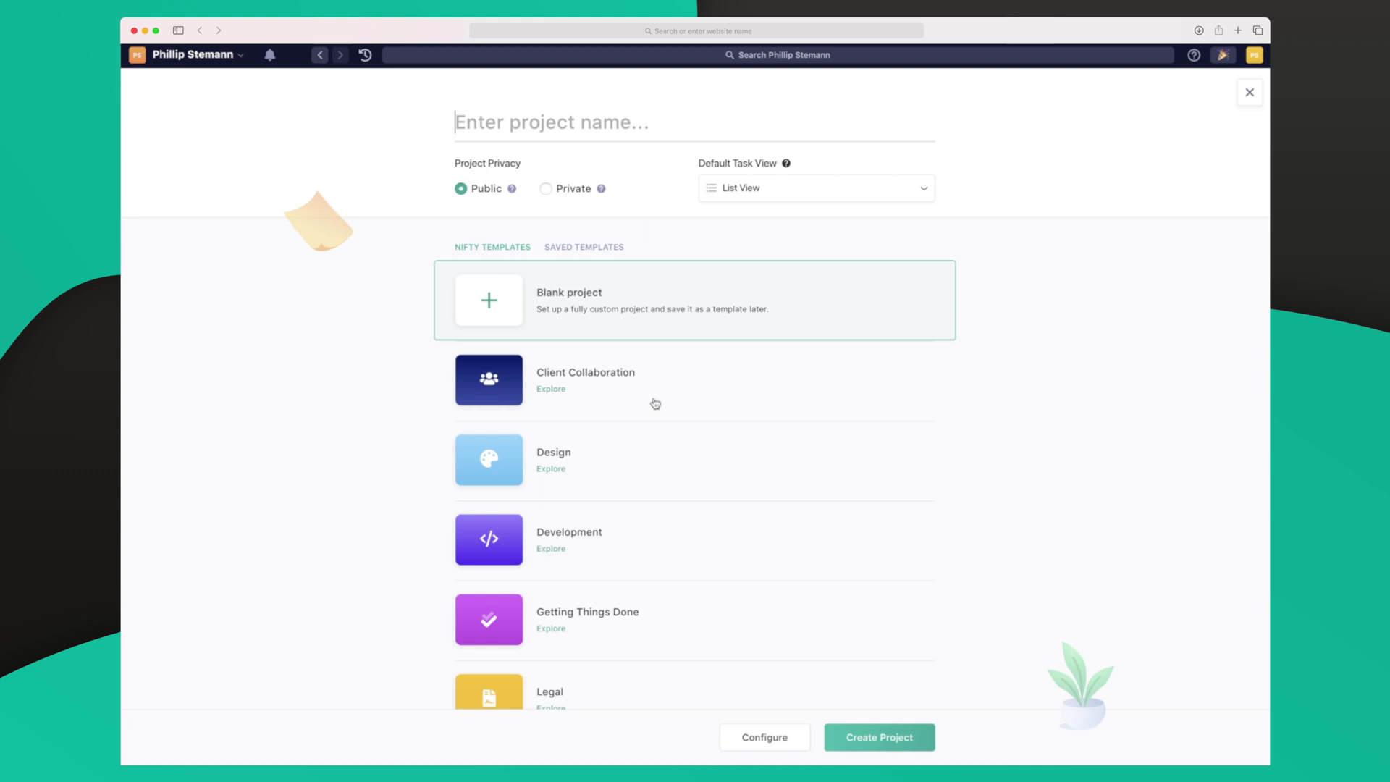
scroll(655, 403, "down", 5)
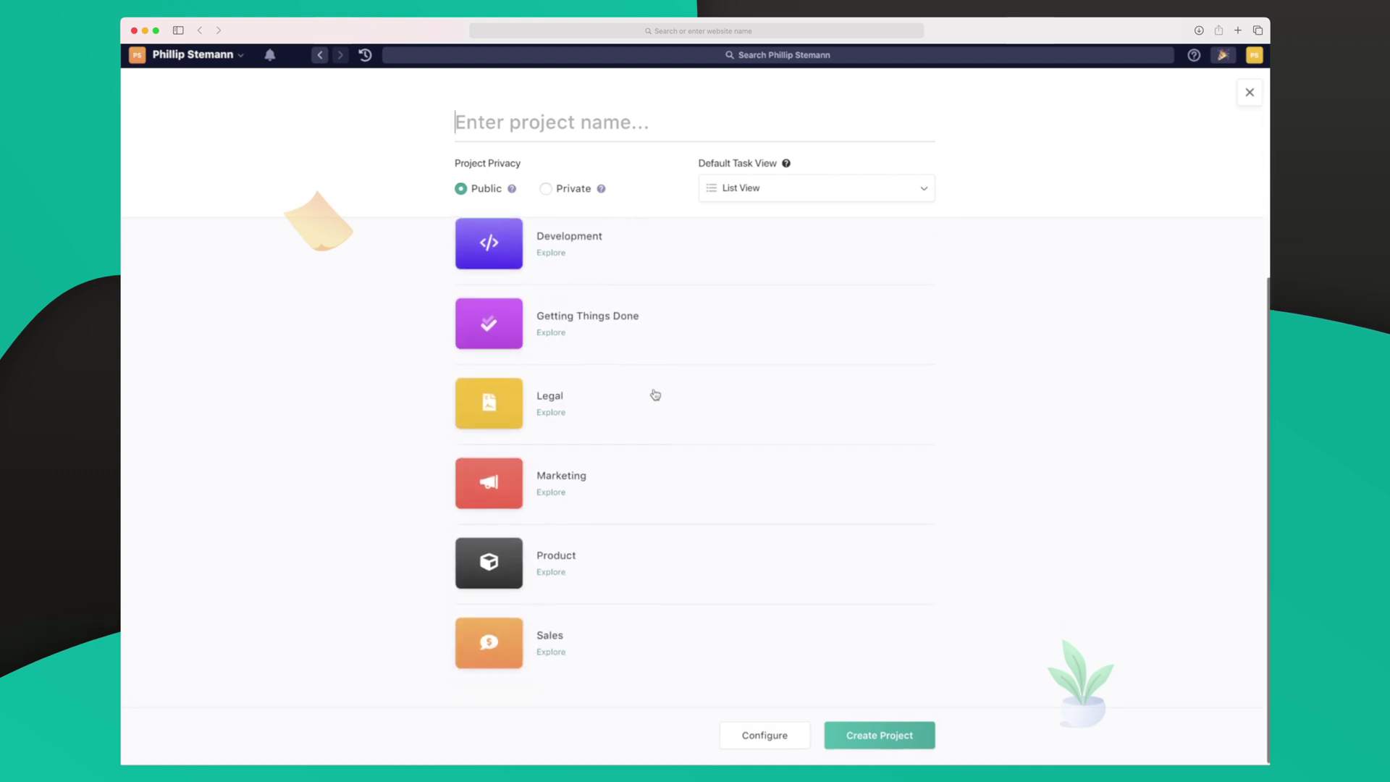